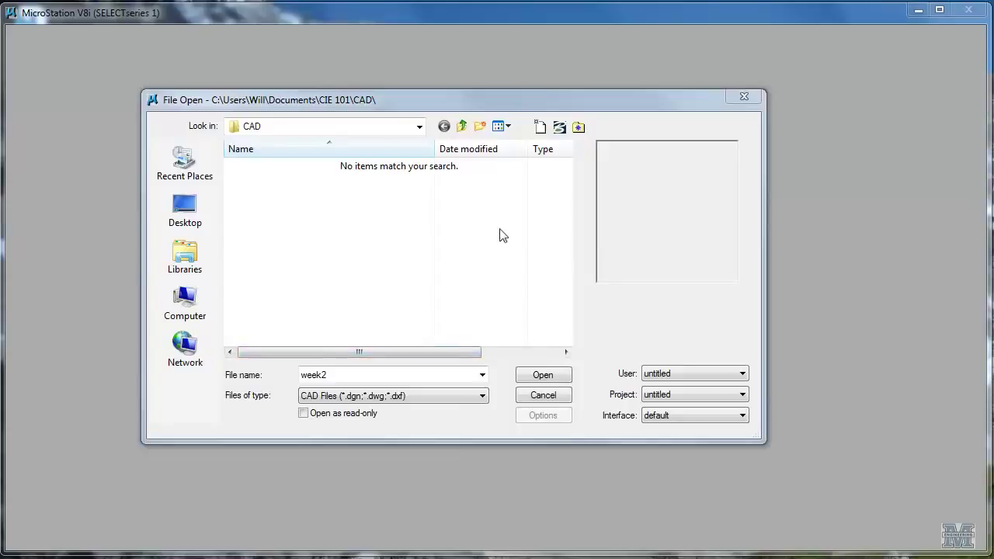
Start a new design file named week2 with seed2d.dgn selected as its 2D seed
{"action": "left_click", "coordinate": [539, 128]}
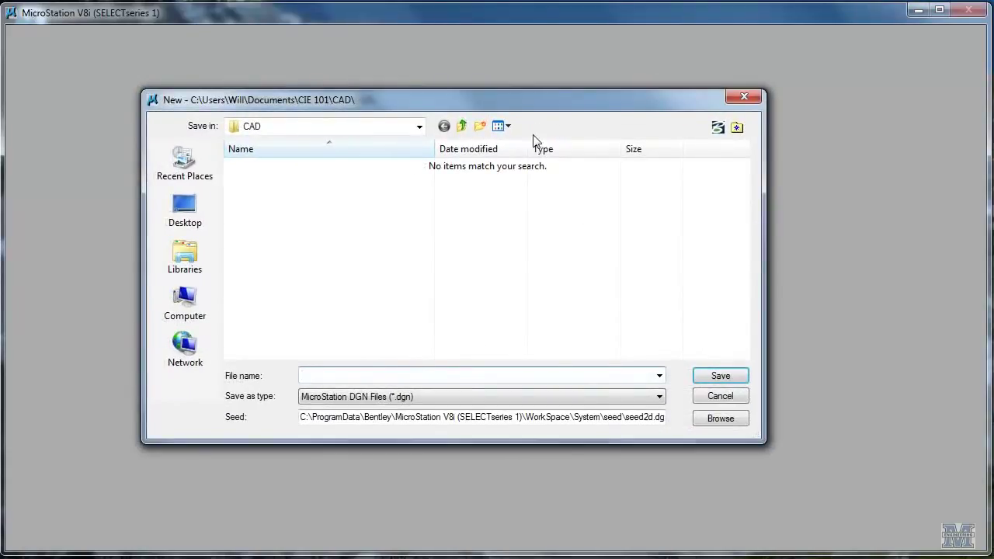
{"action": "type", "text": "week2"}
{"action": "left_click", "coordinate": [720, 418]}
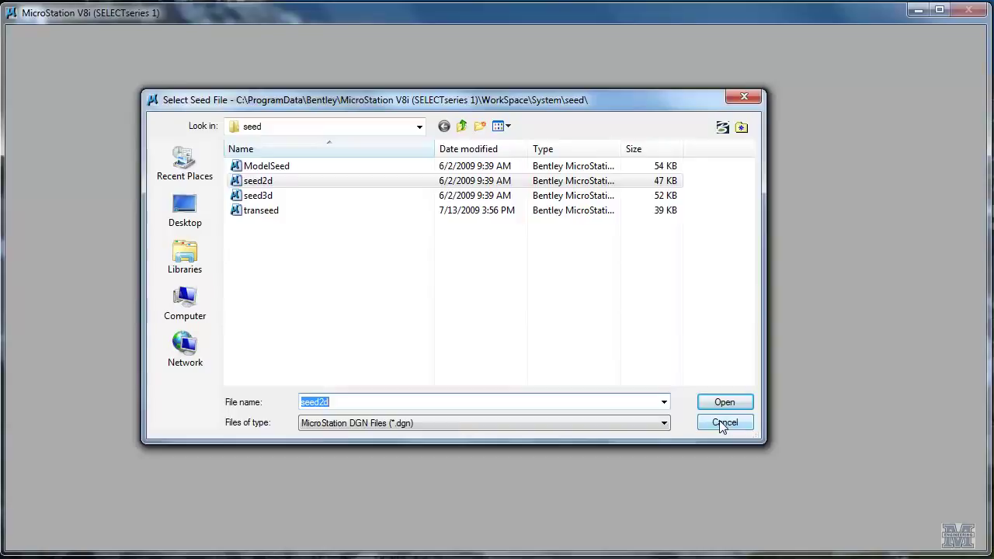
{"action": "left_click", "coordinate": [275, 181]}
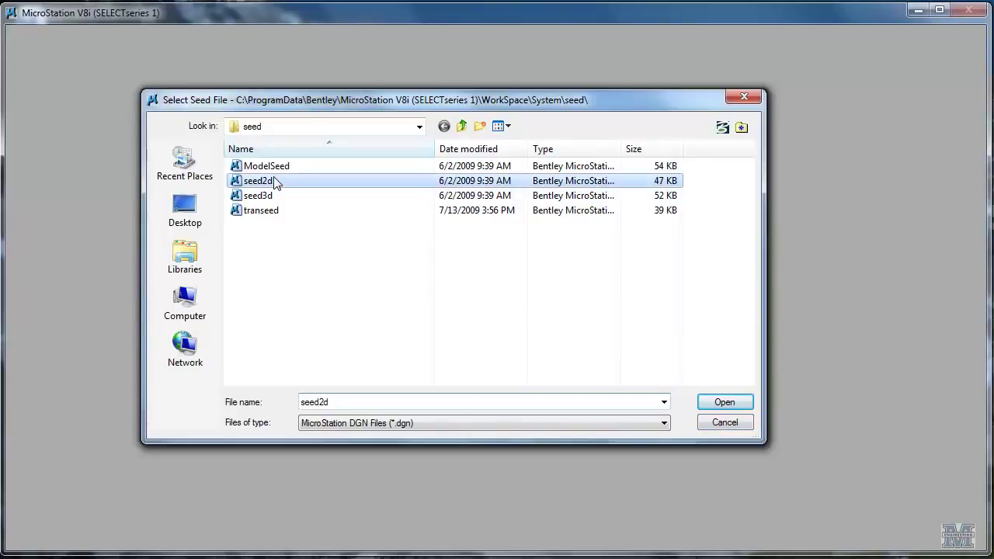
{"action": "left_click", "coordinate": [723, 404]}
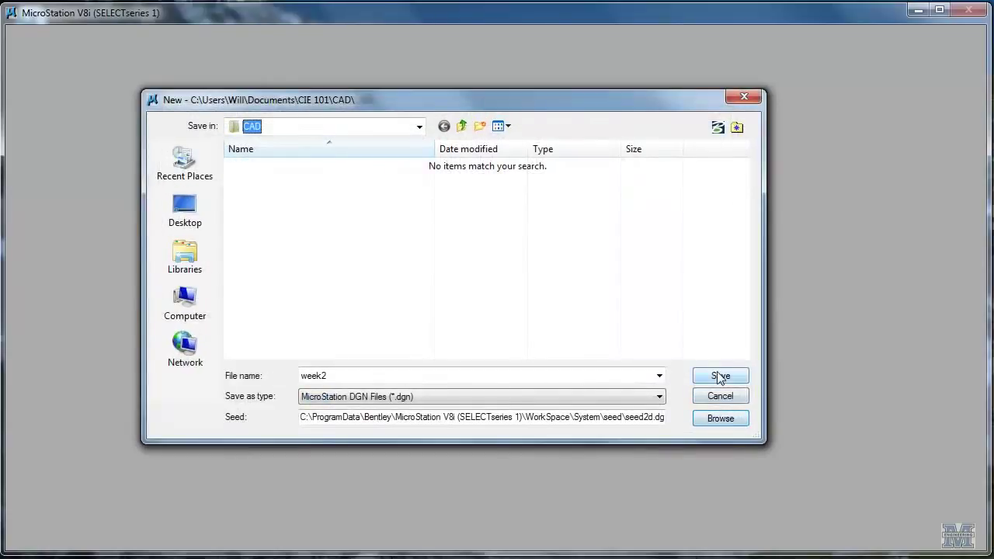
Save week2.dgn, open it from the file list, and briefly browse the main menus
{"action": "left_click", "coordinate": [720, 378]}
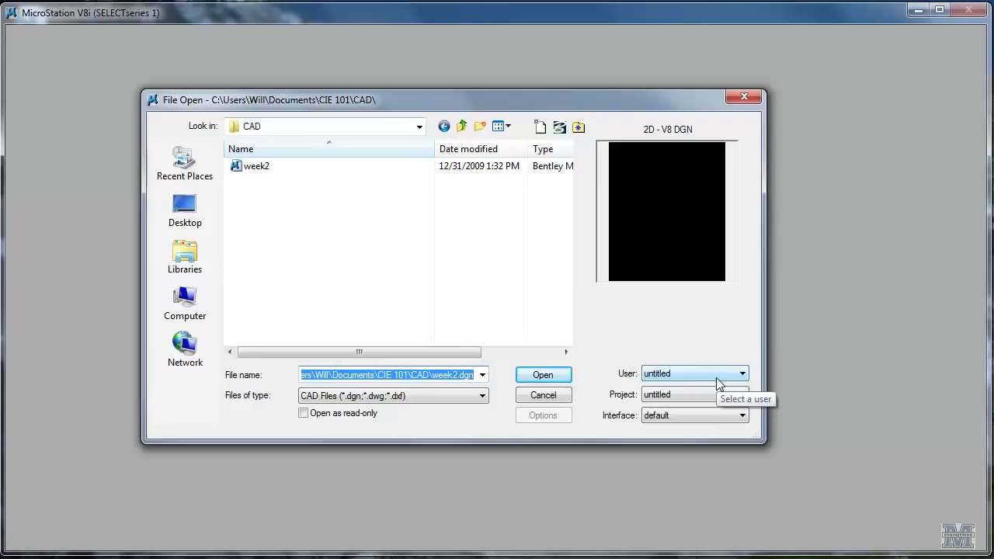
{"action": "left_click", "coordinate": [255, 173]}
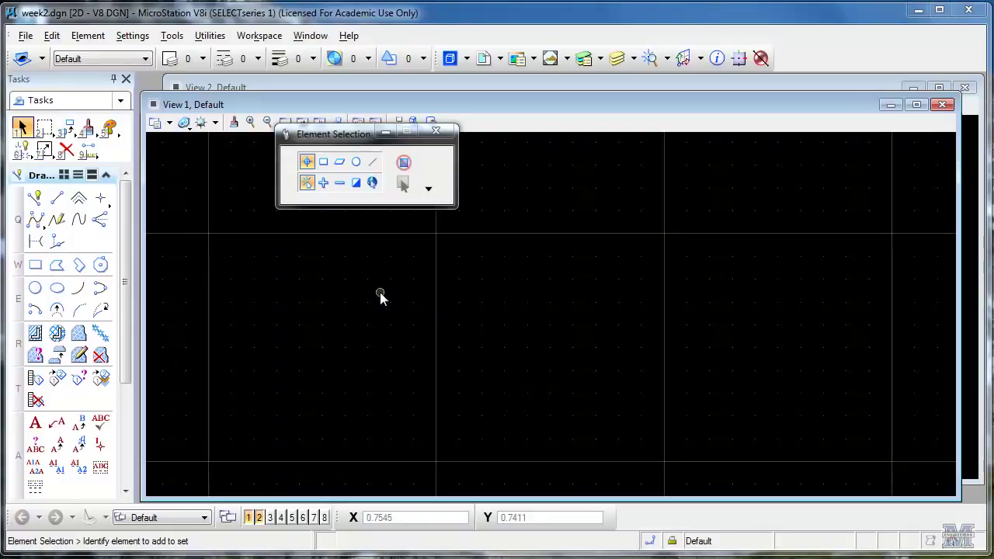
{"action": "left_click", "coordinate": [27, 44]}
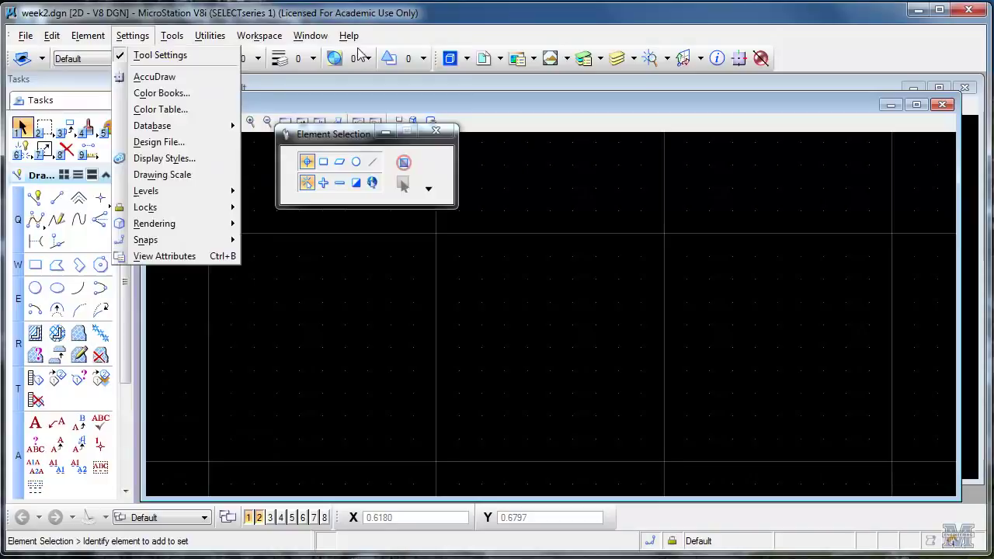
{"action": "left_click", "coordinate": [464, 18]}
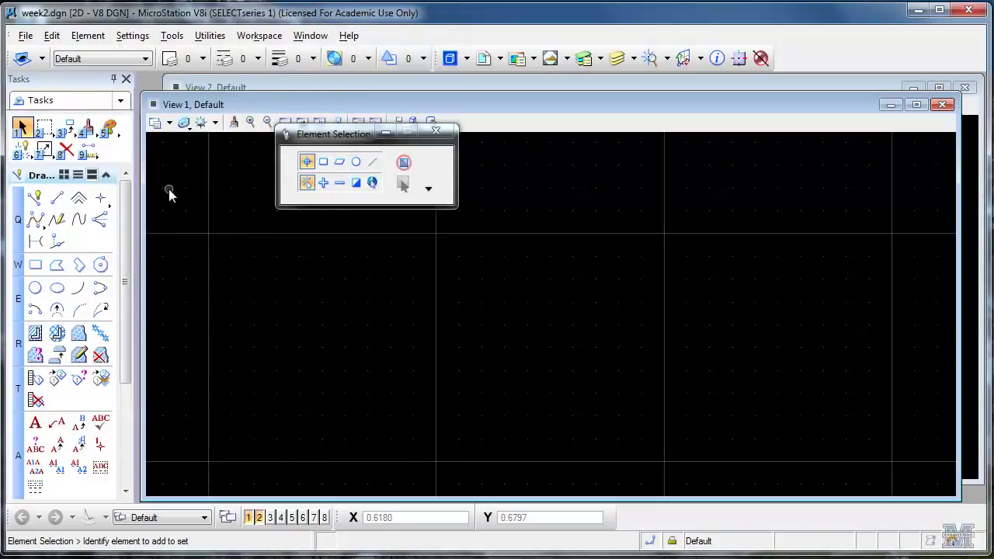
Draw a SmartLine going right, down, left, up, then diagonally, closing back at its start point
{"action": "left_click", "coordinate": [35, 199]}
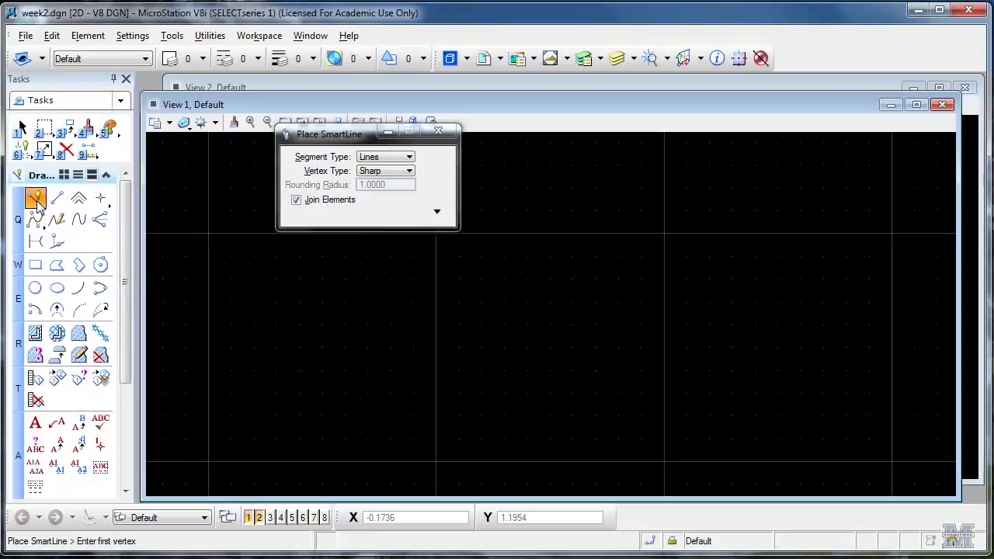
{"action": "left_click", "coordinate": [242, 270]}
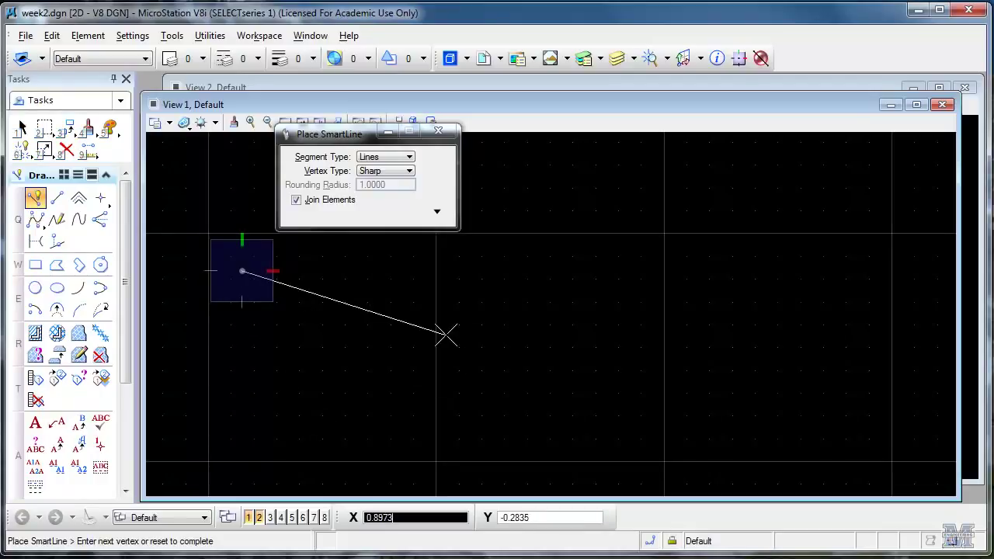
{"action": "left_click", "coordinate": [580, 271]}
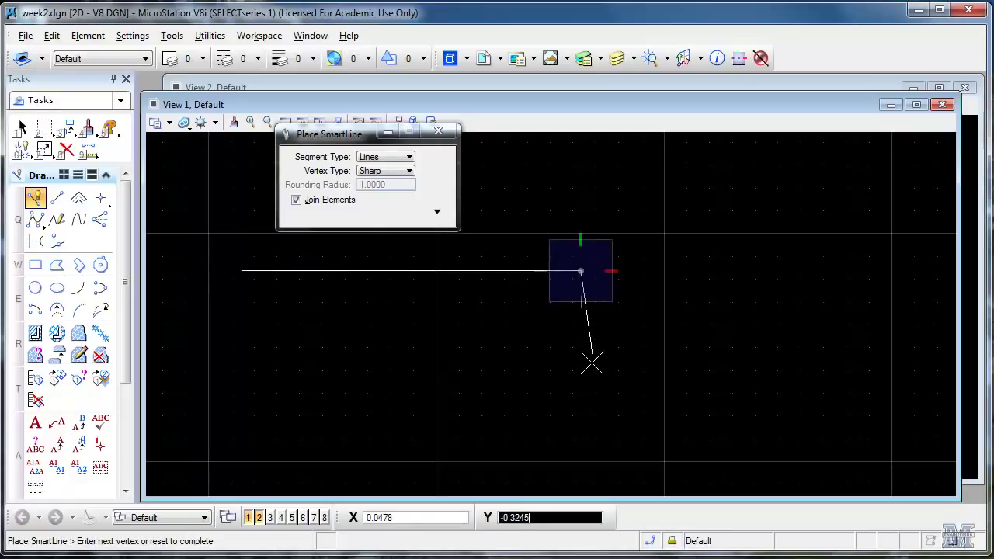
{"action": "left_click", "coordinate": [583, 415]}
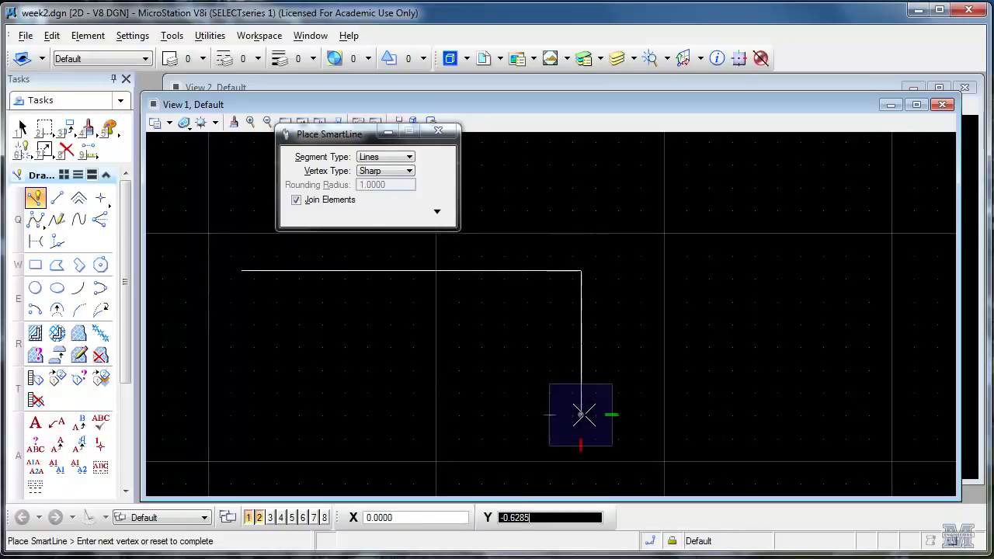
{"action": "left_click", "coordinate": [383, 414]}
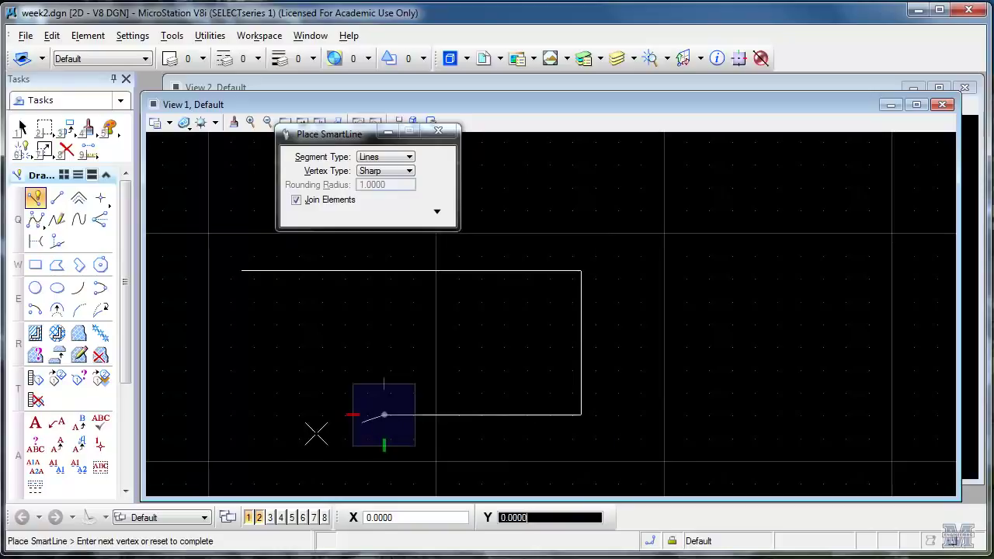
{"action": "left_click", "coordinate": [384, 314]}
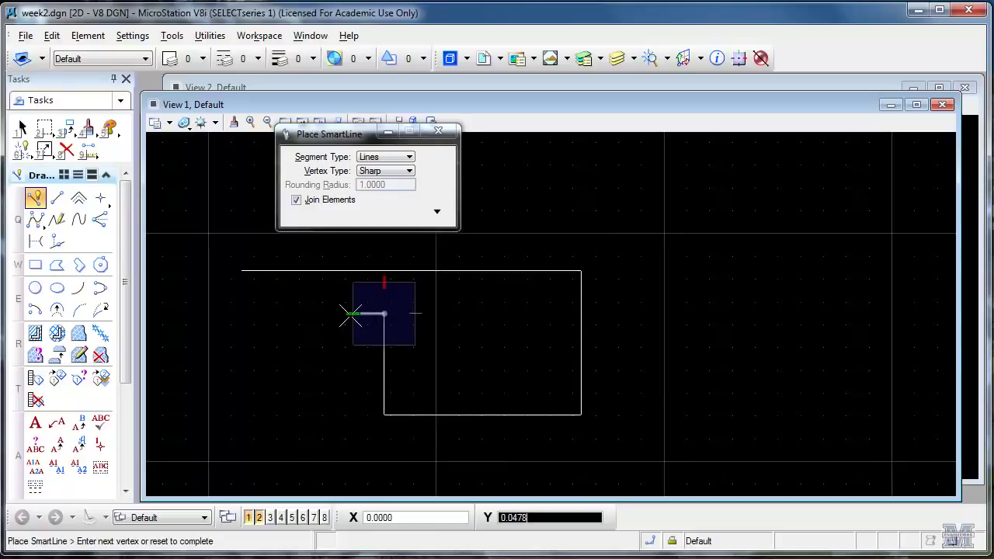
{"action": "left_click", "coordinate": [331, 351]}
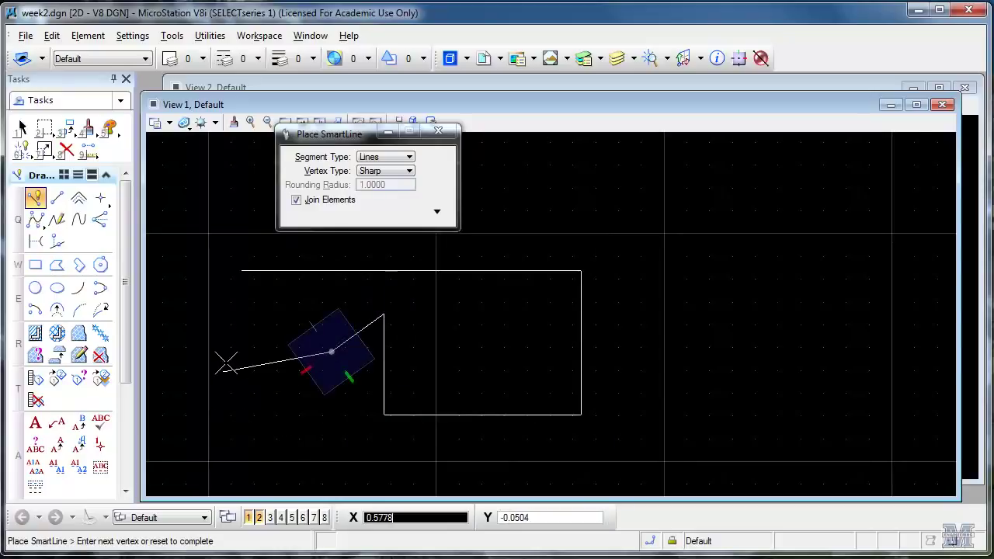
{"action": "left_click", "coordinate": [242, 271]}
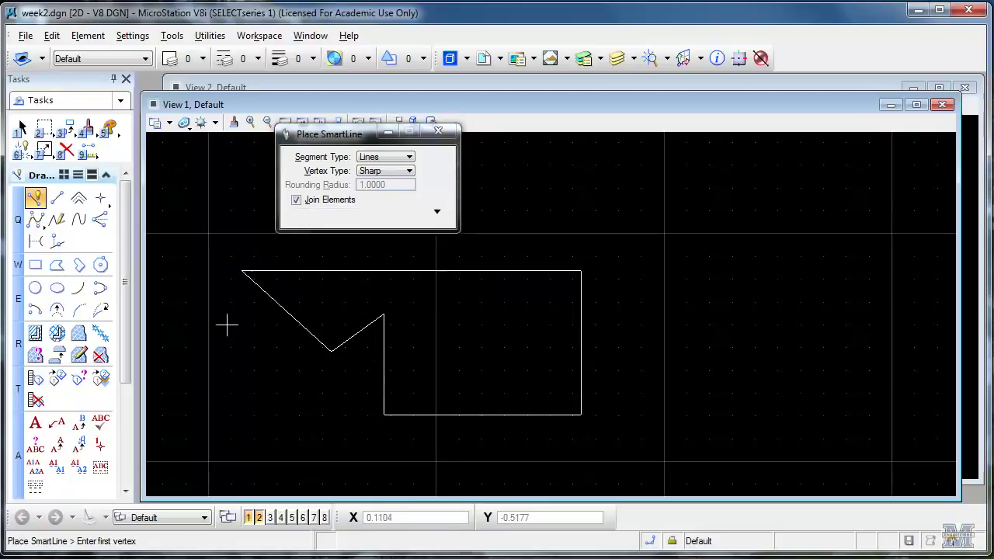
Delete the SmartLine shape with Delete Element, then return to Element Selection
{"action": "left_click", "coordinate": [66, 151]}
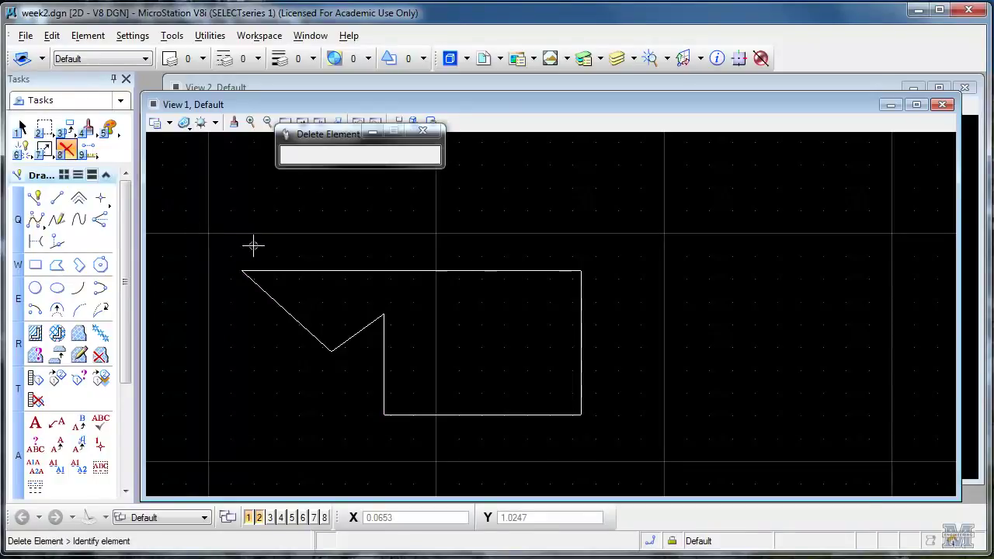
{"action": "left_click", "coordinate": [291, 271]}
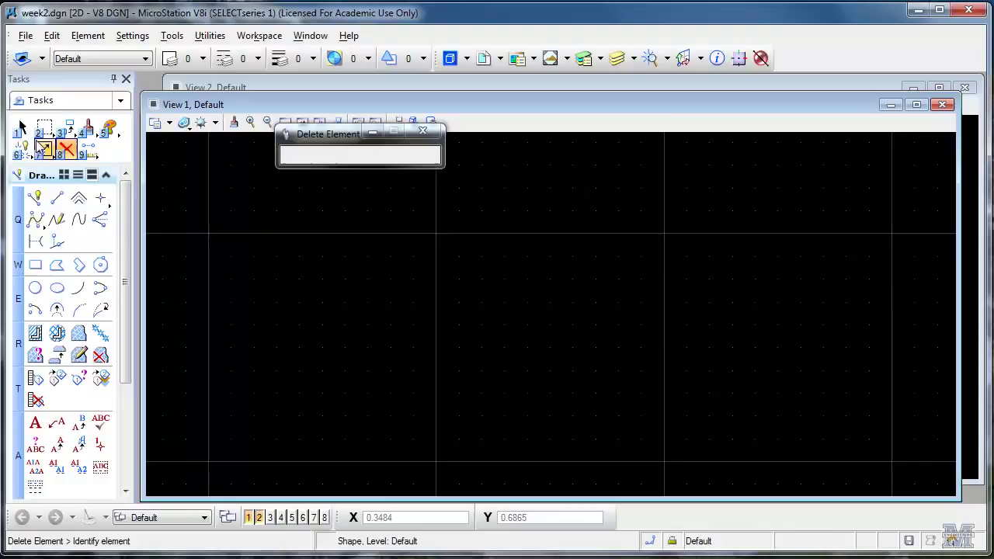
{"action": "left_click", "coordinate": [24, 128]}
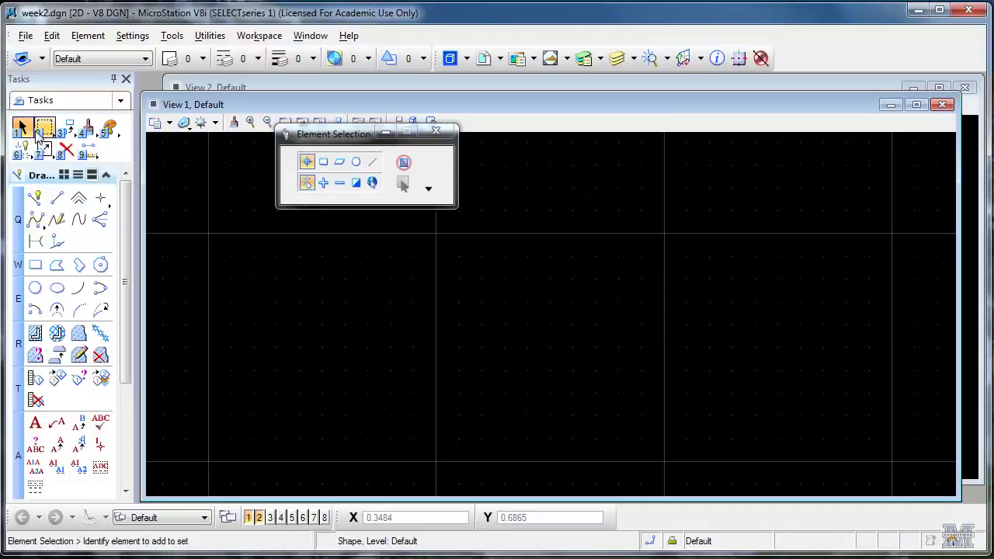
Try the Place Fence tool and the Move tool from the Manipulate tools
{"action": "left_click", "coordinate": [43, 137]}
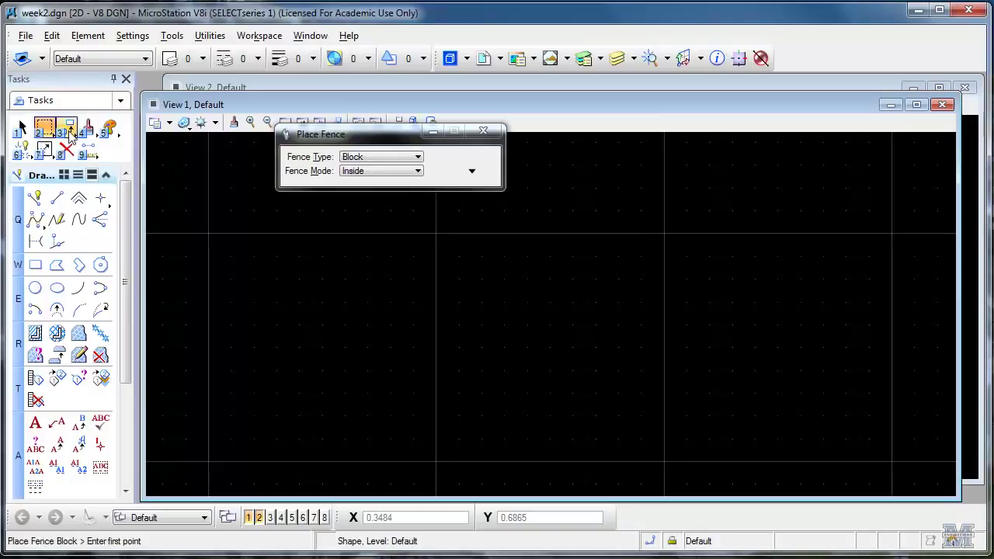
{"action": "left_click", "coordinate": [70, 133]}
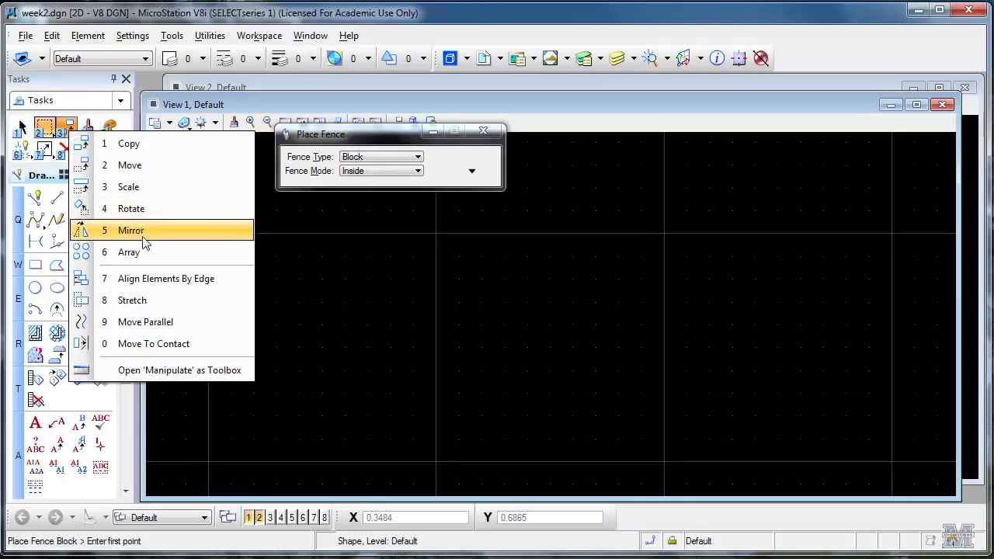
{"action": "left_click", "coordinate": [167, 175]}
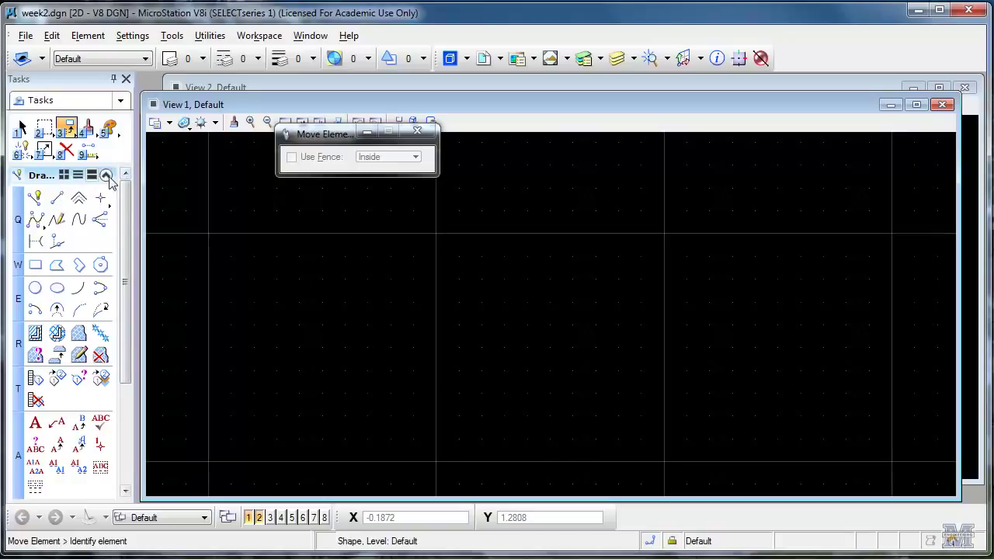
{"action": "scroll", "coordinate": [130, 225], "scroll_direction": "down", "scroll_amount": 2}
{"action": "scroll", "coordinate": [130, 225], "scroll_direction": "down", "scroll_amount": 7}
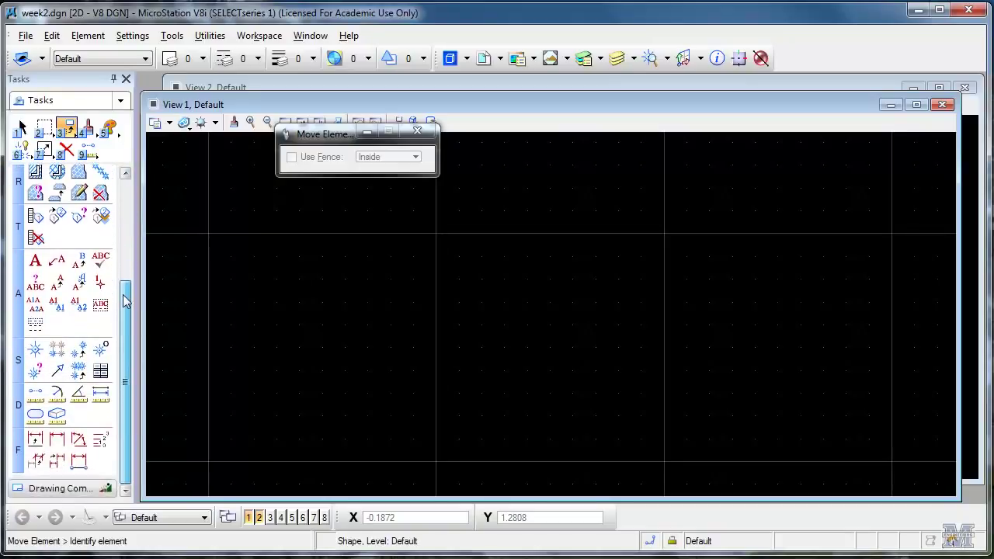
{"action": "scroll", "coordinate": [126, 253], "scroll_direction": "up", "scroll_amount": 3}
{"action": "scroll", "coordinate": [126, 252], "scroll_direction": "up", "scroll_amount": 5}
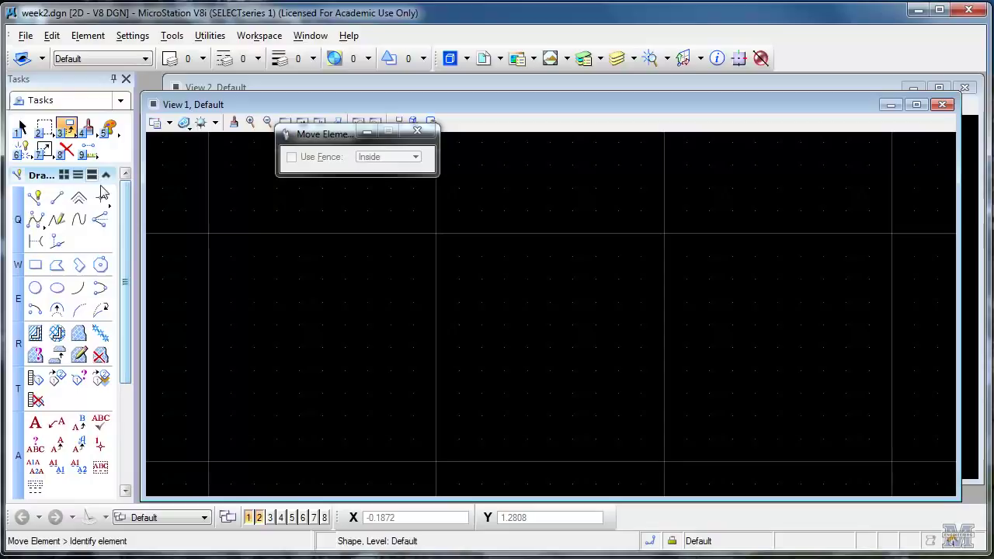
Switch through the Place Circle, Place Block and Place Shape tools
{"action": "left_click", "coordinate": [39, 290]}
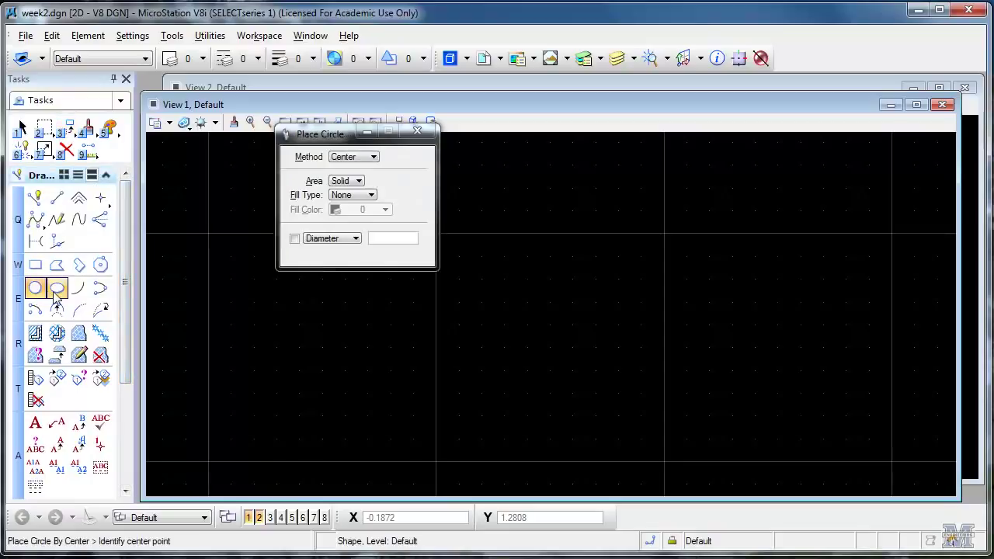
{"action": "left_click", "coordinate": [35, 265]}
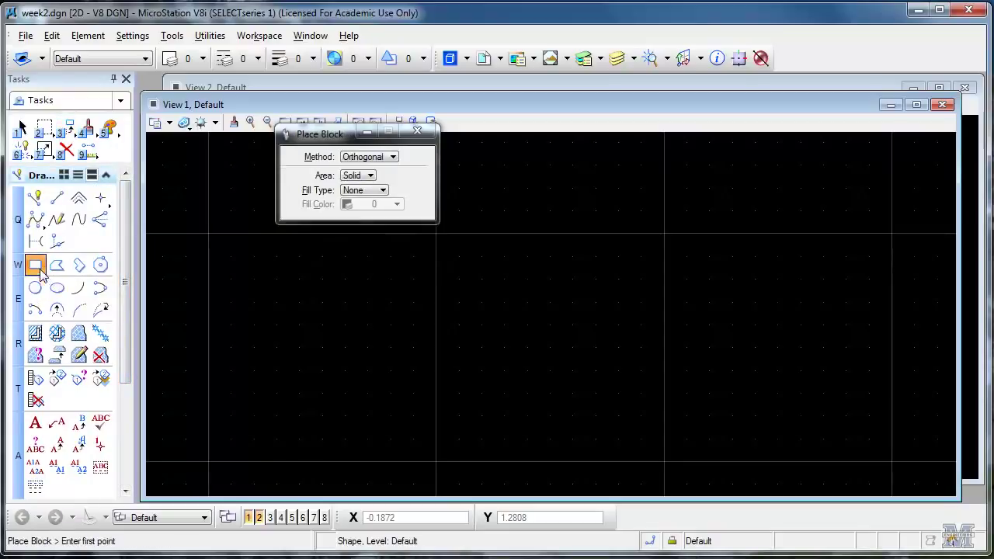
{"action": "left_click", "coordinate": [56, 267]}
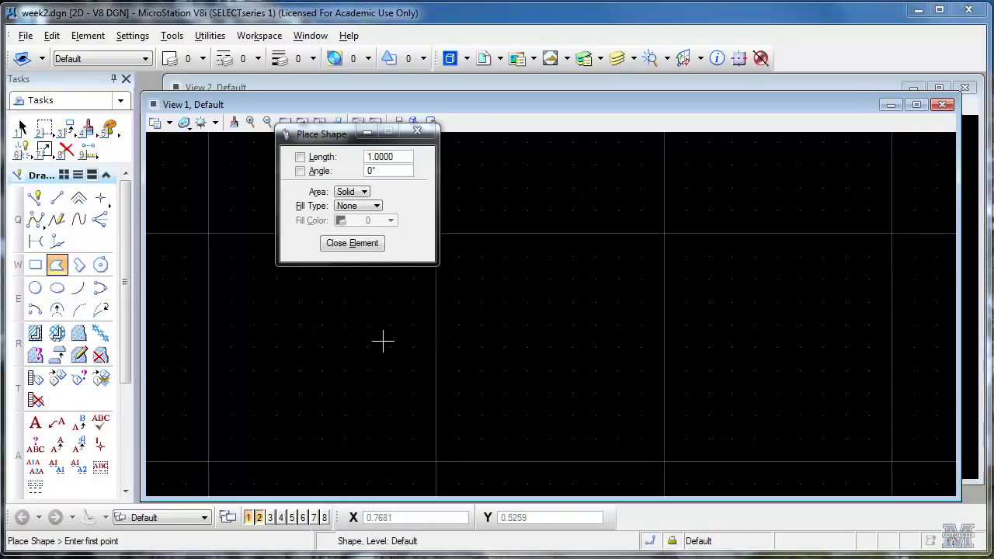
Save week2.dgn, then undo the deletion of the SmartLine shape
{"action": "left_click", "coordinate": [27, 37]}
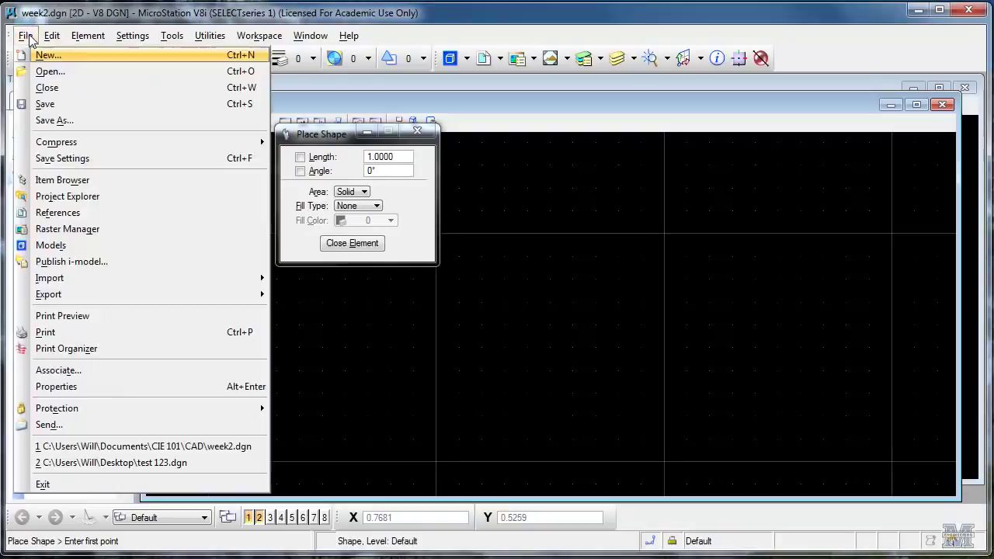
{"action": "left_click", "coordinate": [46, 104]}
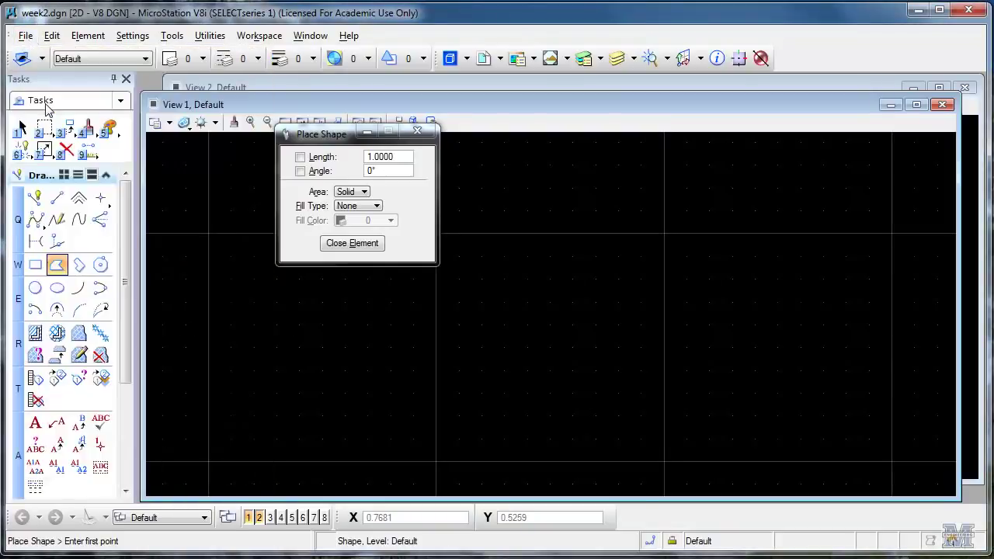
{"action": "left_click", "coordinate": [28, 37]}
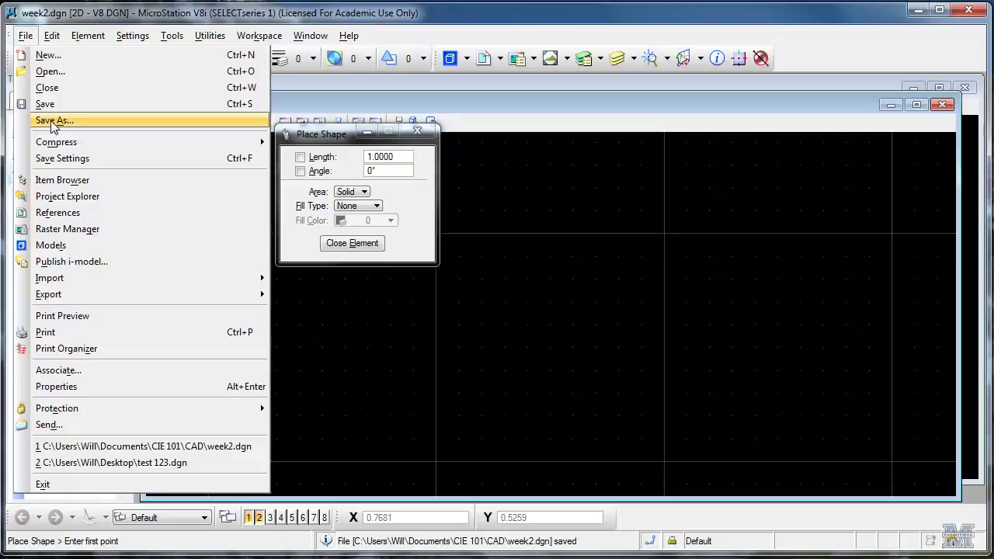
{"action": "mouse_move", "coordinate": [51, 36]}
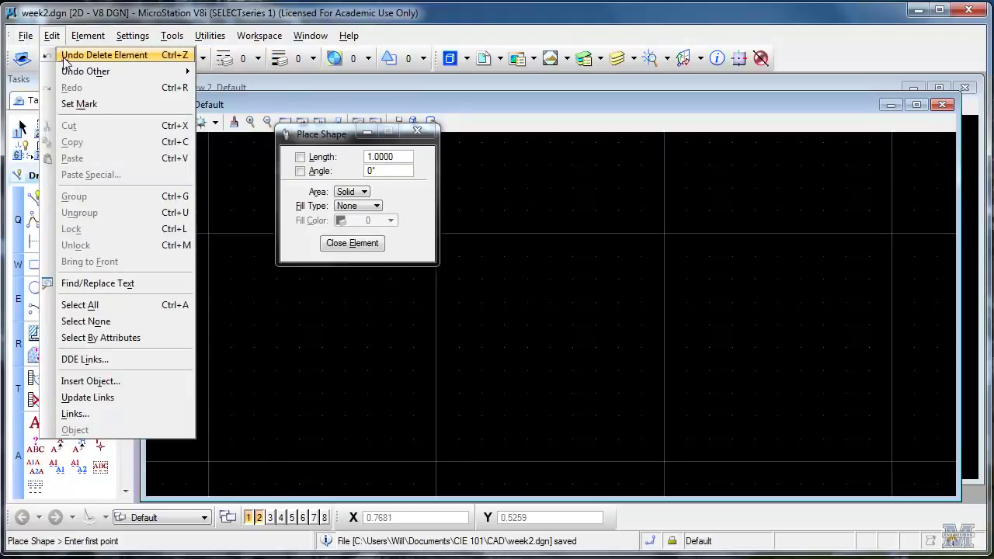
{"action": "left_click", "coordinate": [66, 59]}
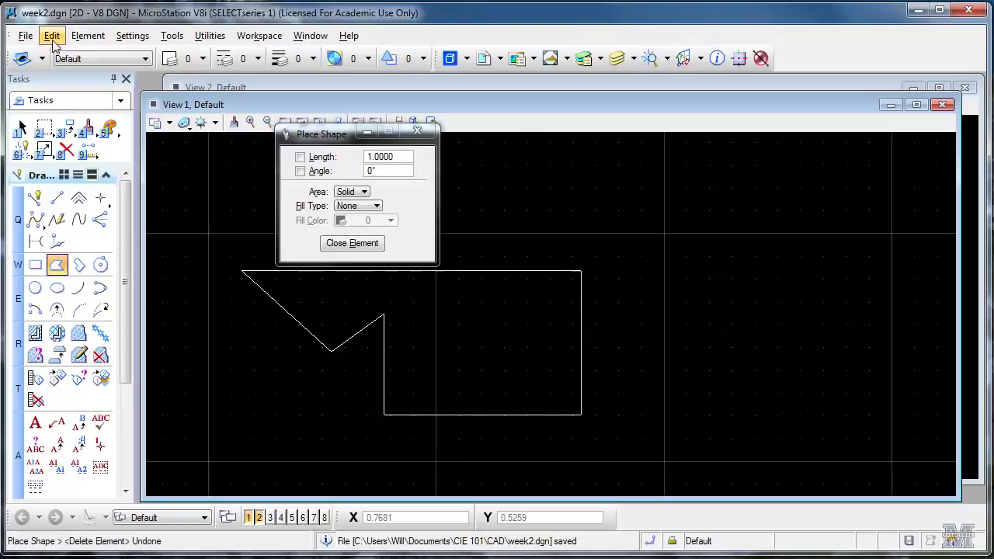
Undo placing the SmartLine, then redo Place SmartLine so the shape returns
{"action": "left_click", "coordinate": [52, 40]}
{"action": "left_click", "coordinate": [60, 62]}
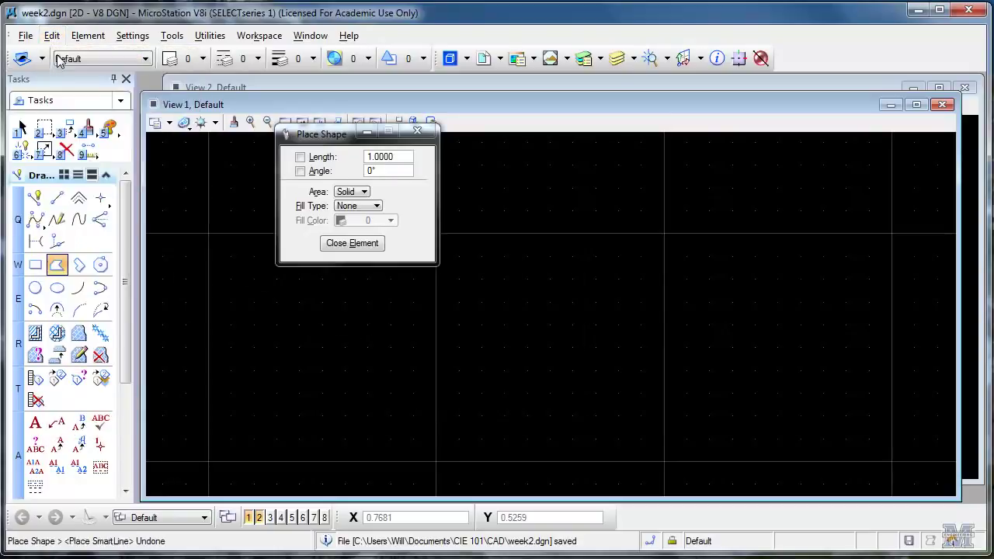
{"action": "left_click", "coordinate": [56, 36]}
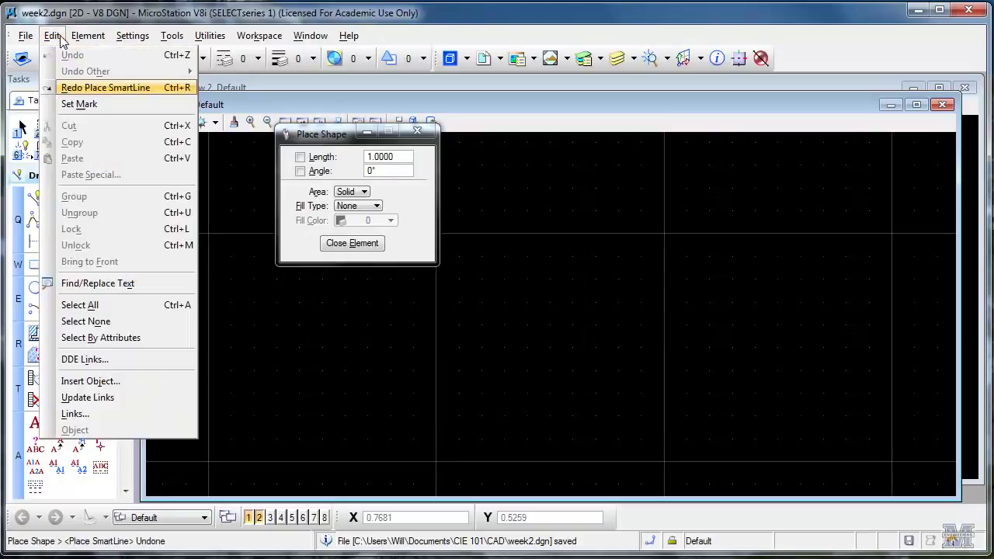
{"action": "left_click", "coordinate": [81, 87]}
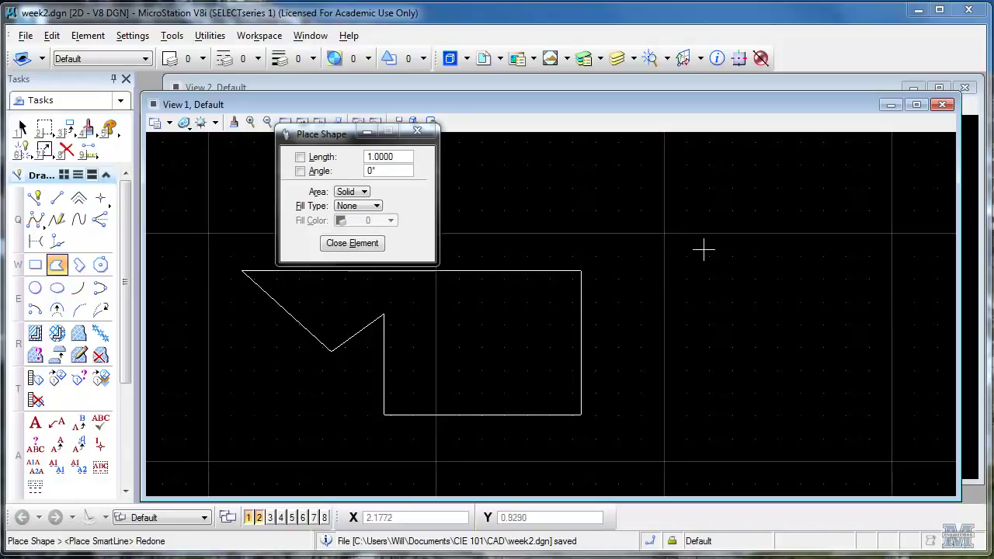
Save a copy of the drawing as 'week2 backup' with Save As
{"action": "left_click", "coordinate": [30, 39]}
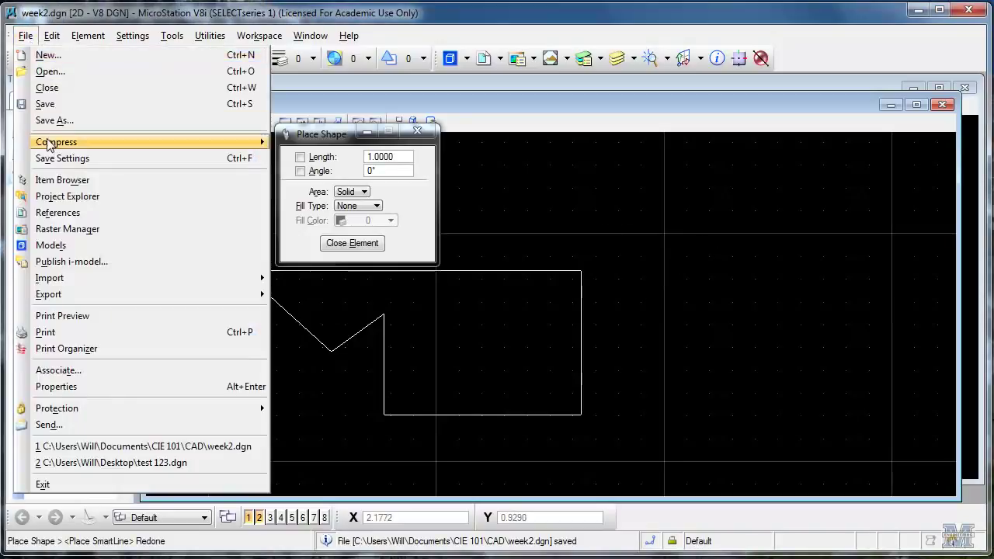
{"action": "left_click", "coordinate": [54, 121]}
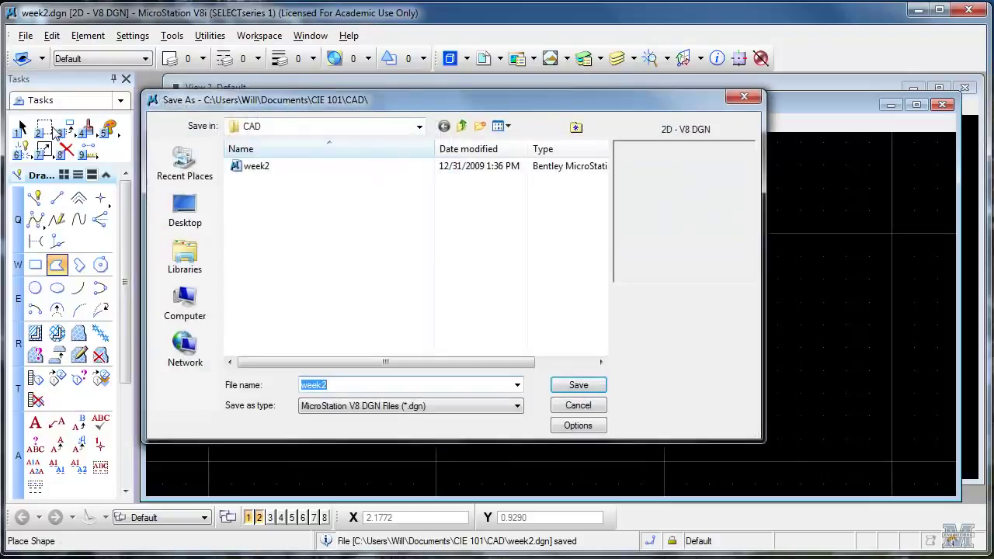
{"action": "left_click", "coordinate": [367, 385]}
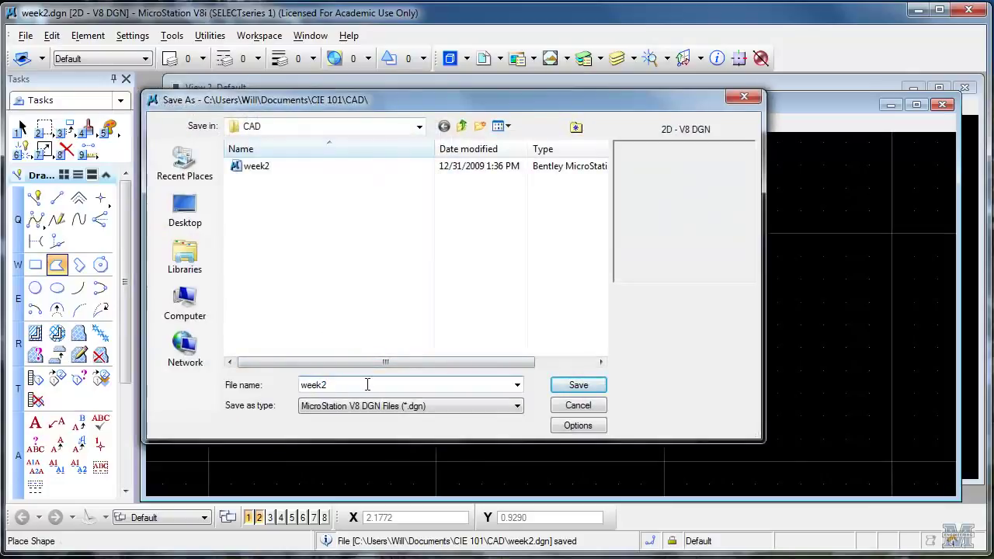
{"action": "type", "text": "backup"}
{"action": "left_click", "coordinate": [557, 385]}
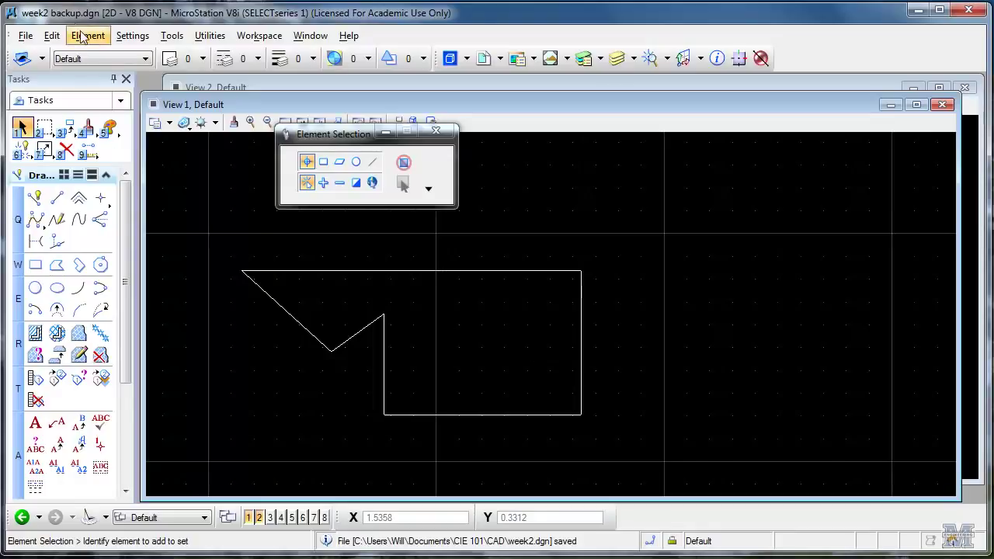
Reopen the original week2.dgn from the File Open dialog
{"action": "left_click", "coordinate": [26, 35]}
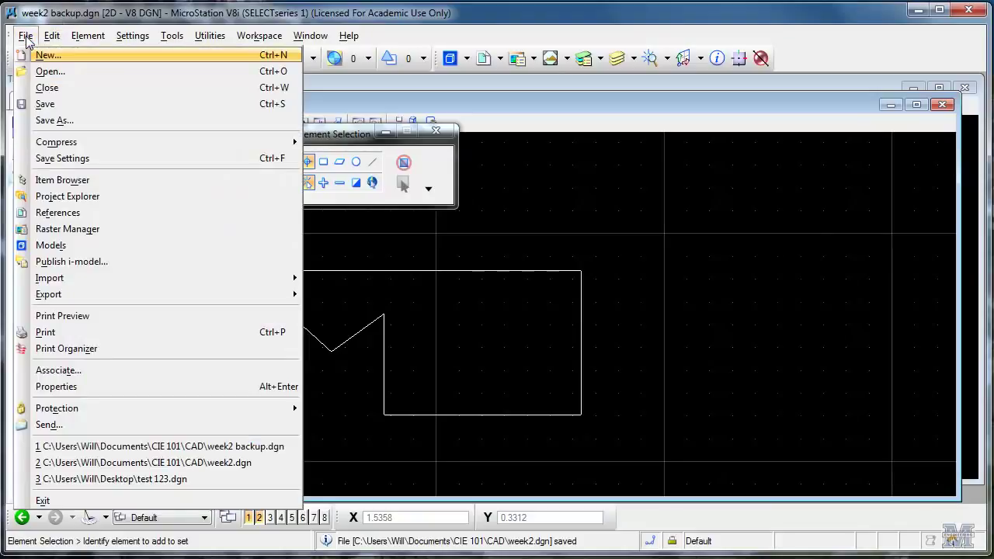
{"action": "left_click", "coordinate": [48, 71]}
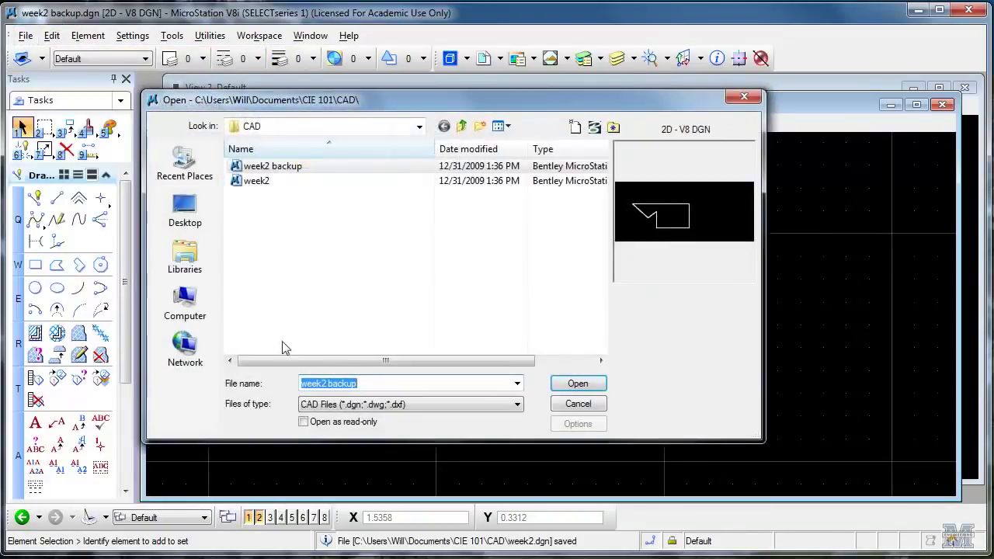
{"action": "double_click", "coordinate": [259, 181]}
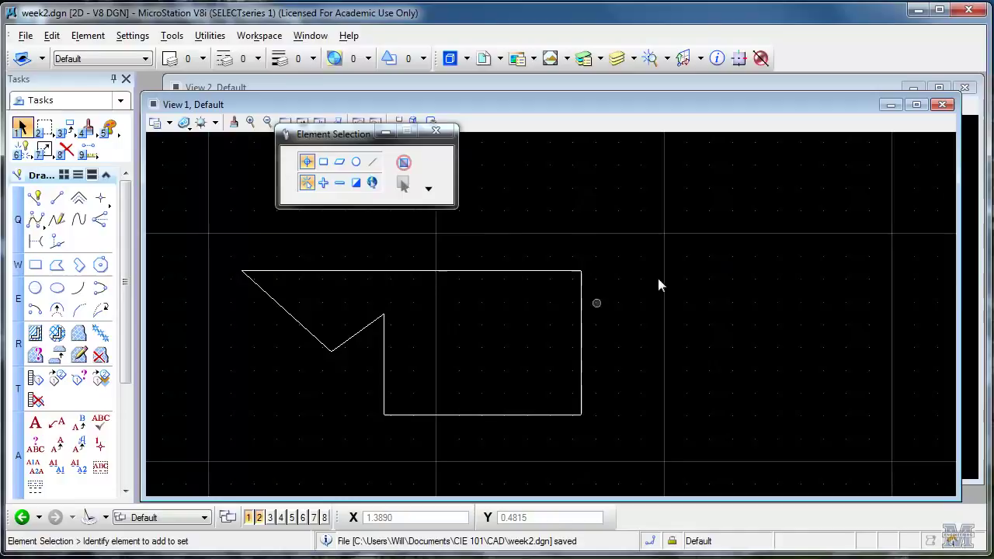
{"action": "left_click", "coordinate": [915, 107]}
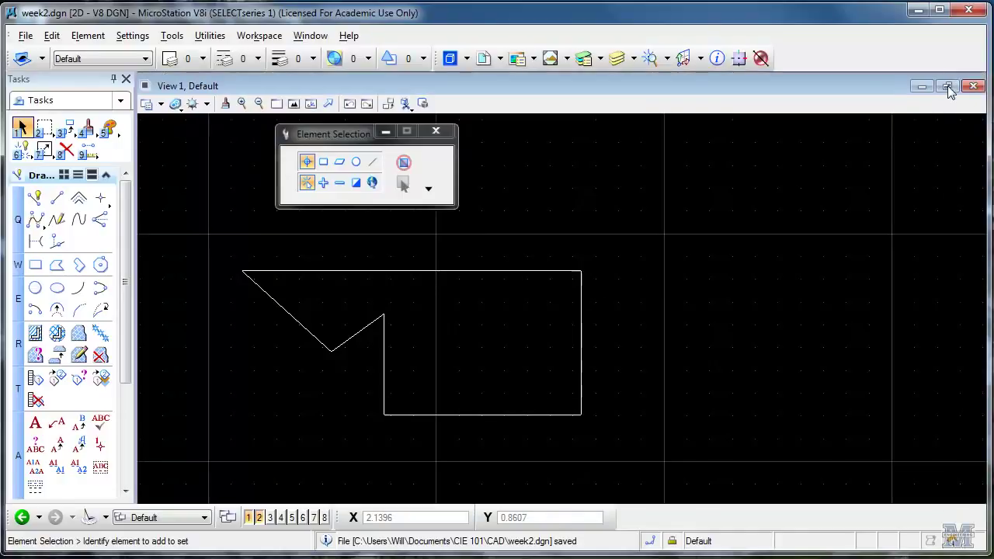
{"action": "left_click", "coordinate": [946, 86]}
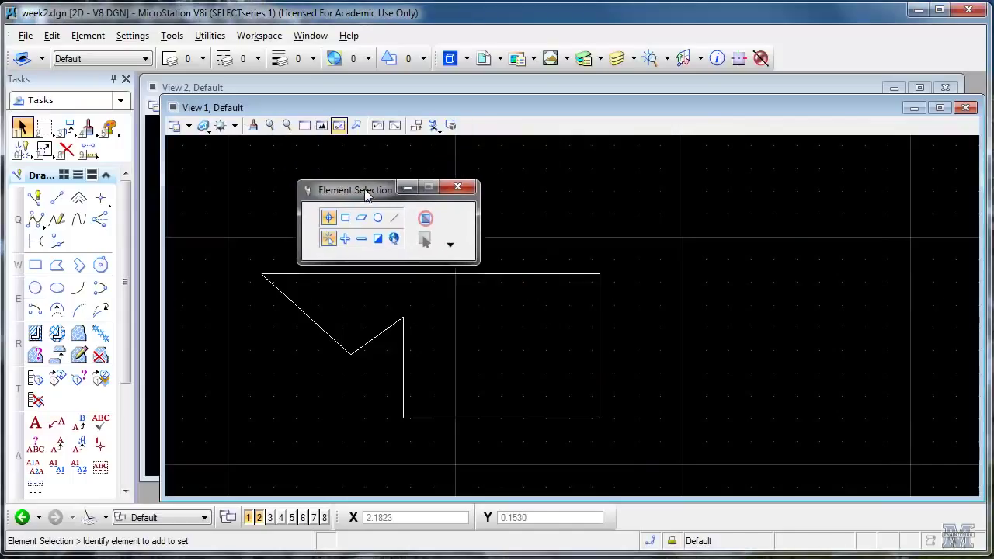
Fit the view, zoom out twice, zoom in on the shape, update, then step back through previous views
{"action": "left_click", "coordinate": [321, 126]}
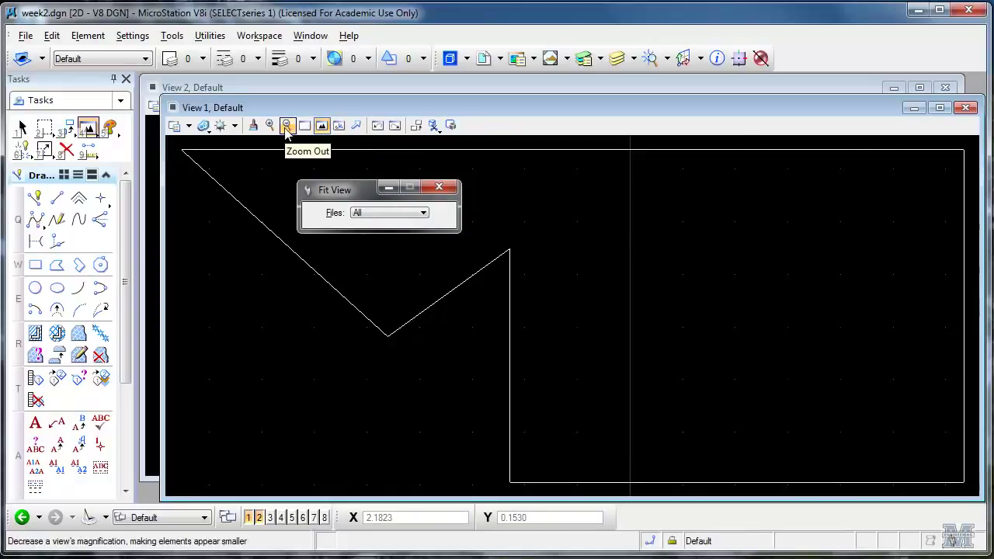
{"action": "left_click", "coordinate": [287, 126]}
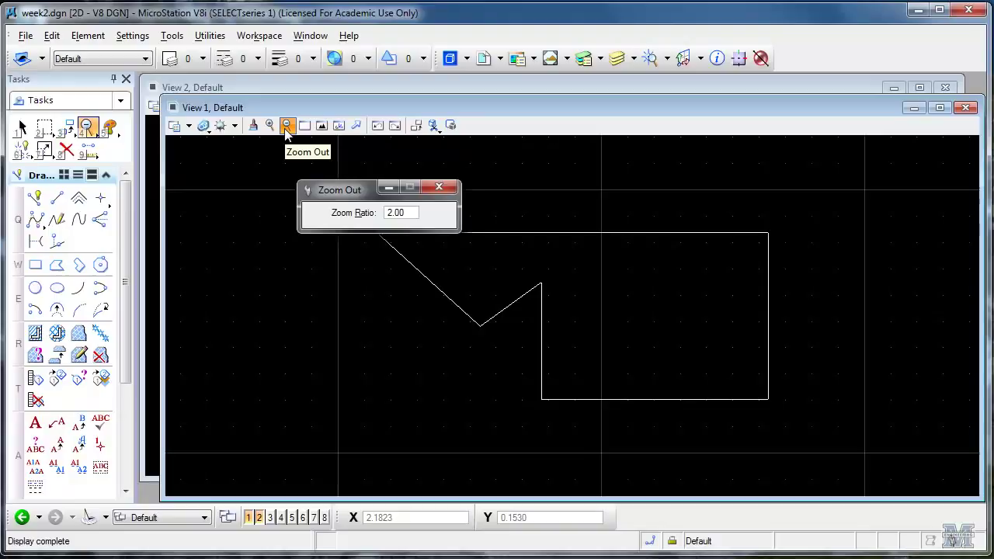
{"action": "left_click", "coordinate": [287, 126]}
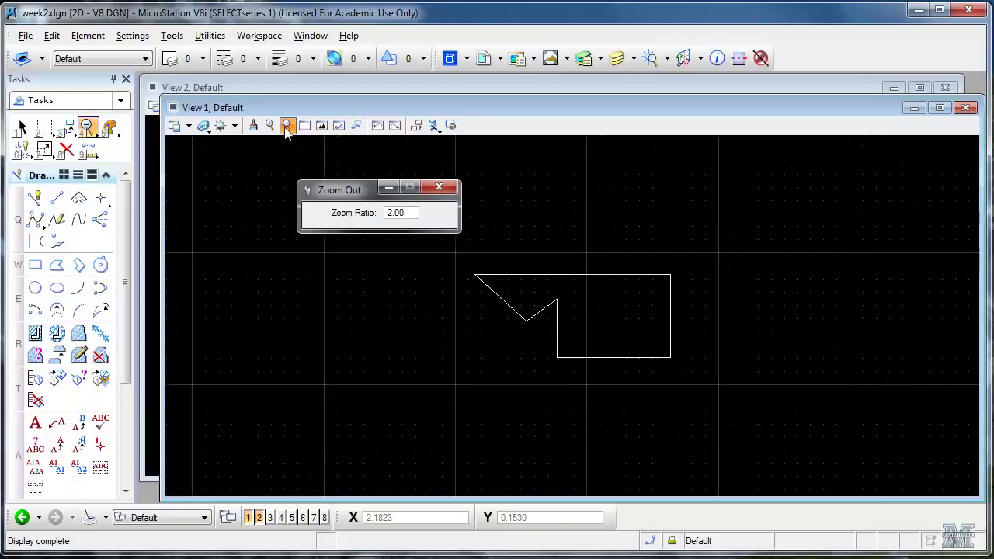
{"action": "left_click", "coordinate": [270, 125]}
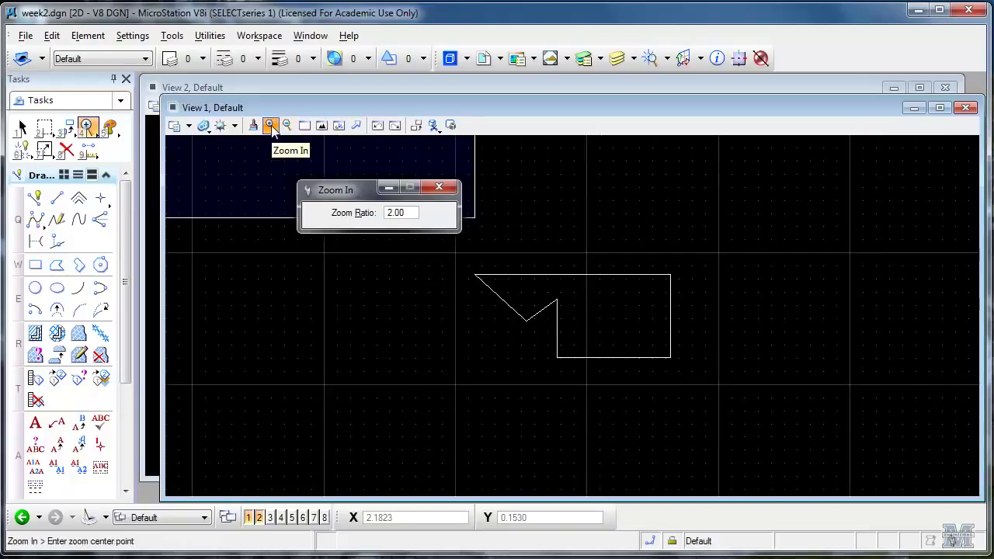
{"action": "left_click", "coordinate": [586, 344]}
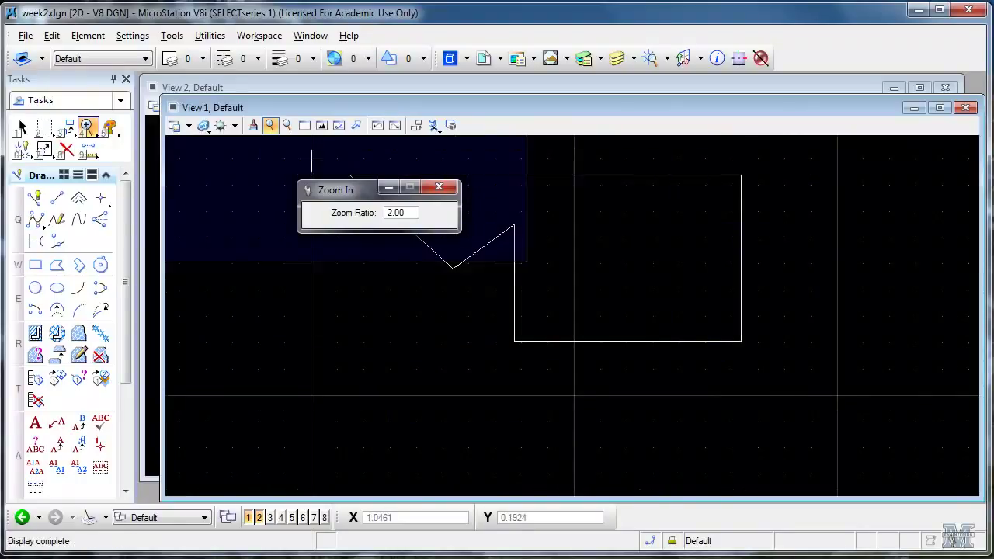
{"action": "left_click", "coordinate": [253, 127]}
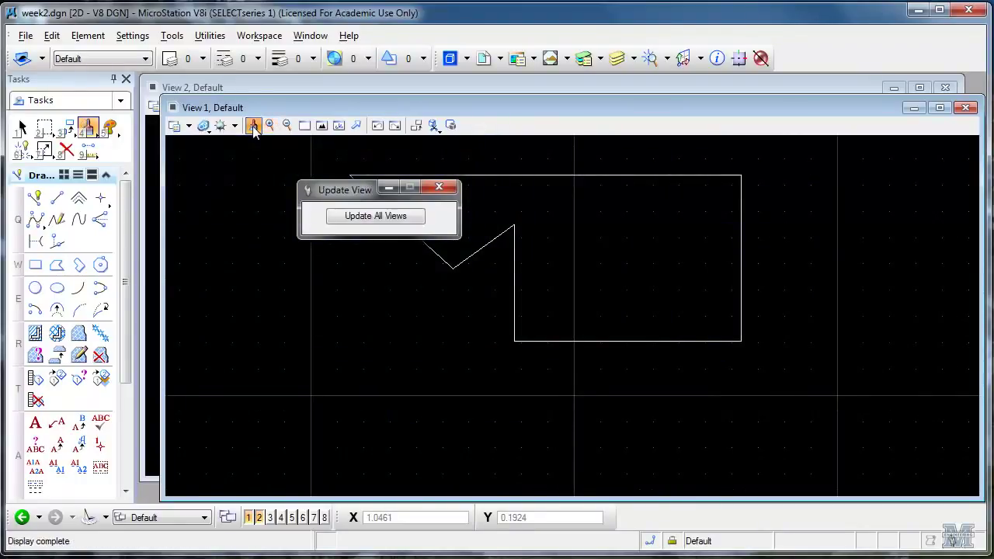
{"action": "left_click", "coordinate": [378, 127]}
{"action": "left_click", "coordinate": [378, 126]}
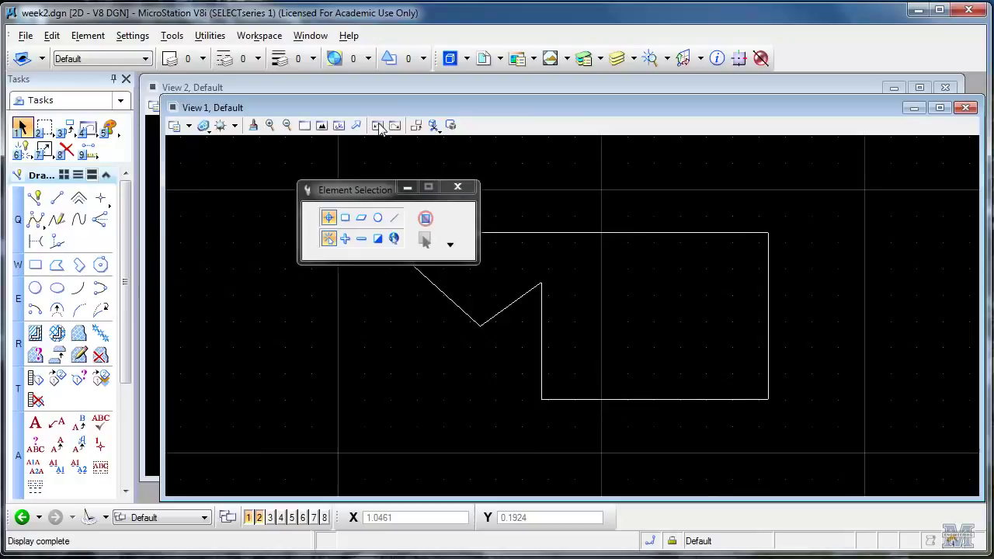
{"action": "left_click", "coordinate": [378, 127]}
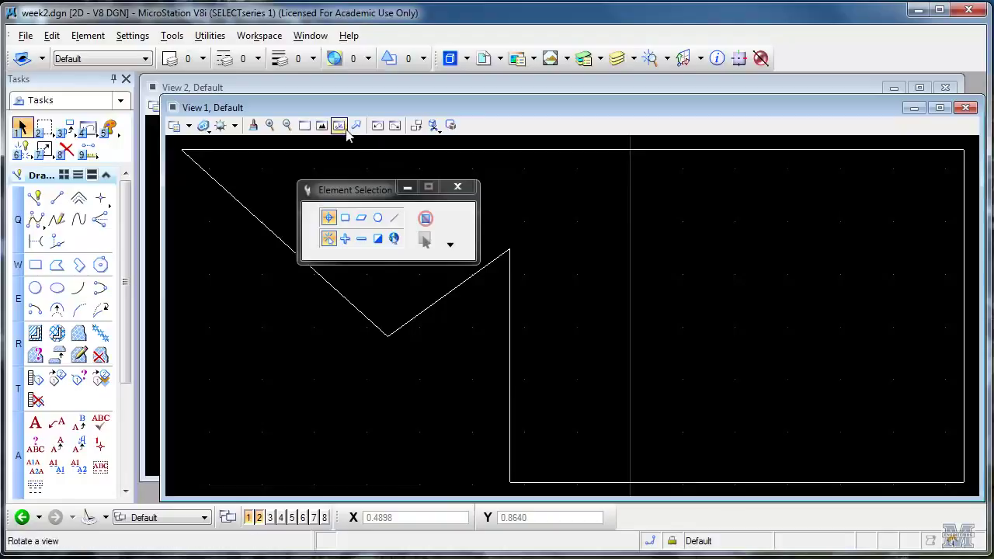
{"action": "left_click", "coordinate": [305, 127]}
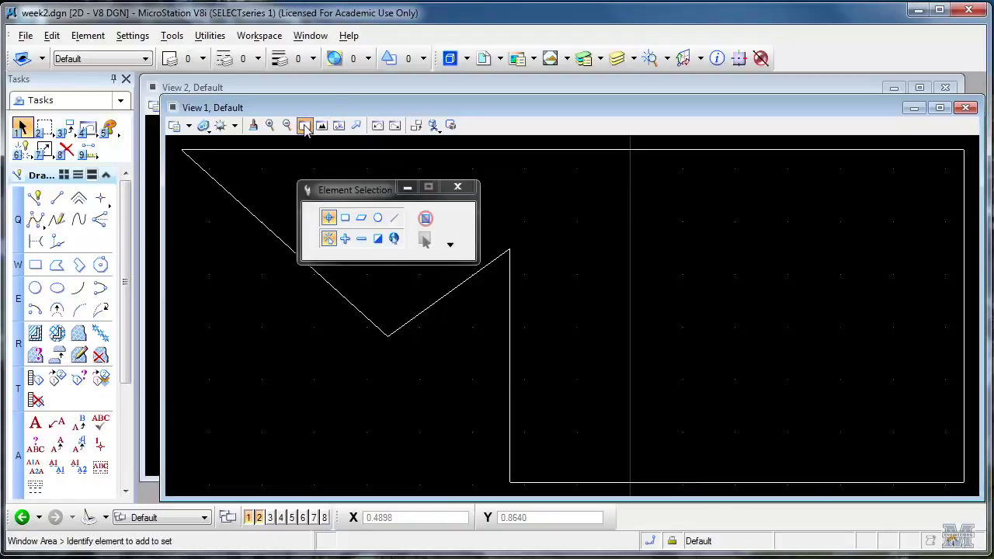
{"action": "left_click", "coordinate": [175, 142]}
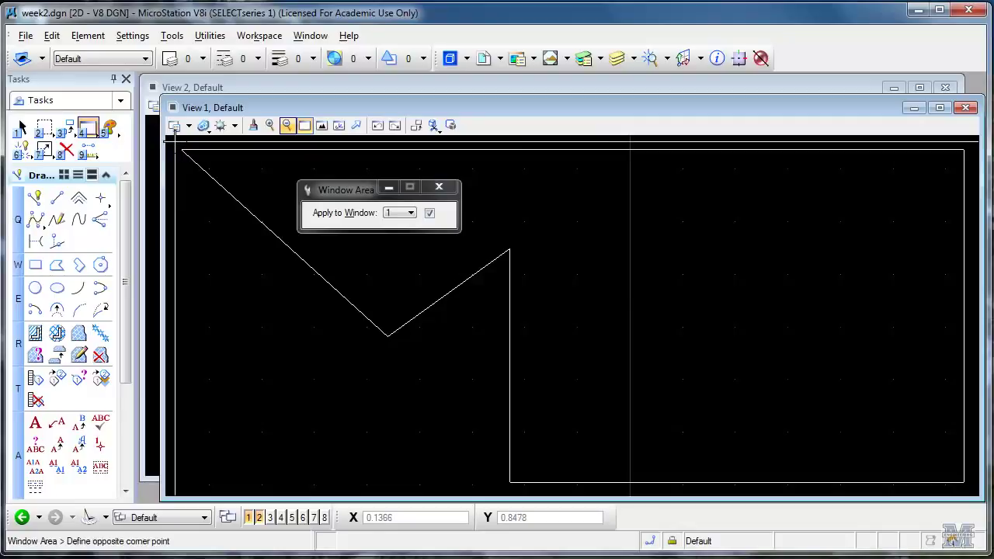
{"action": "left_click", "coordinate": [215, 194]}
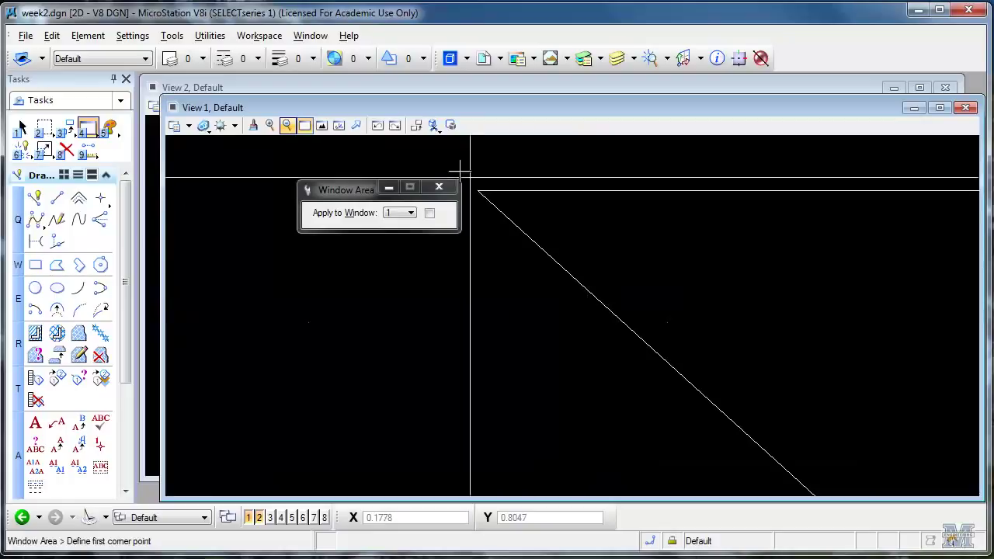
{"action": "left_click", "coordinate": [378, 126]}
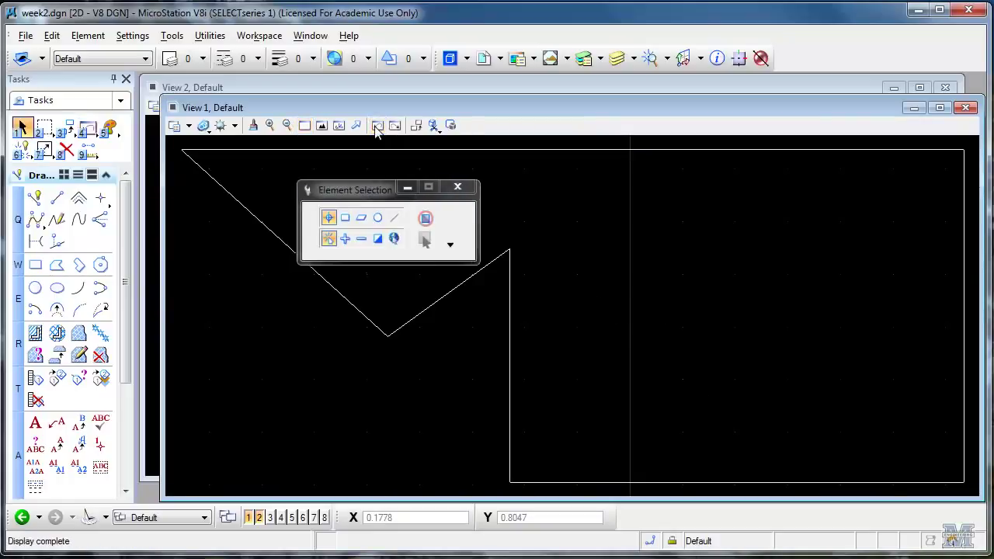
Draw a horizontal SmartLine, reset, then tentative-snap to its end and start a new line there
{"action": "left_click", "coordinate": [35, 198]}
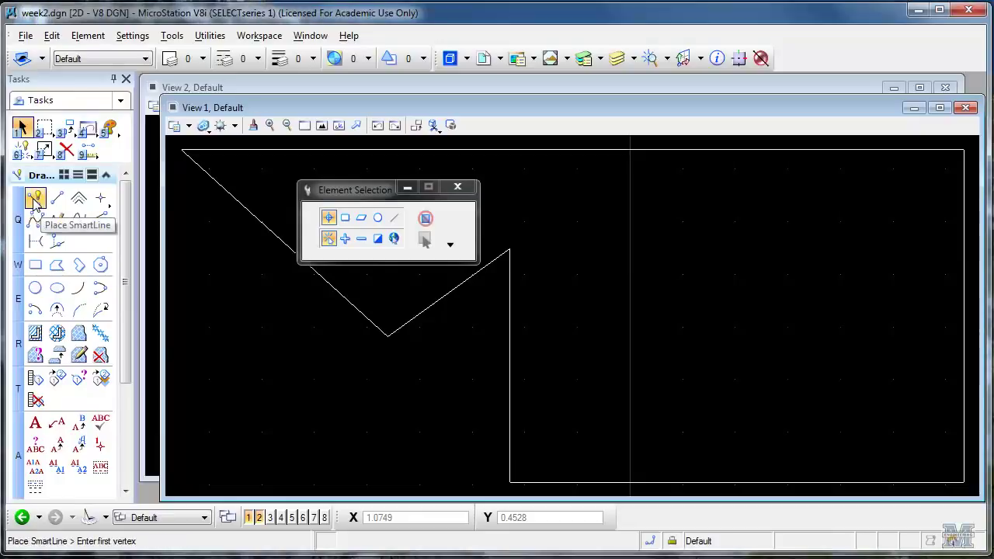
{"action": "left_click", "coordinate": [609, 231]}
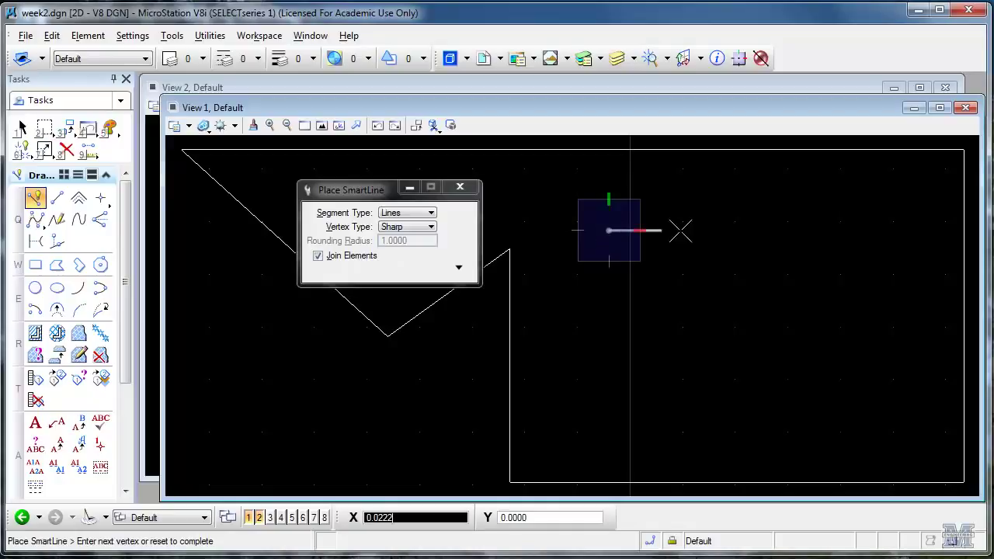
{"action": "left_click", "coordinate": [720, 231]}
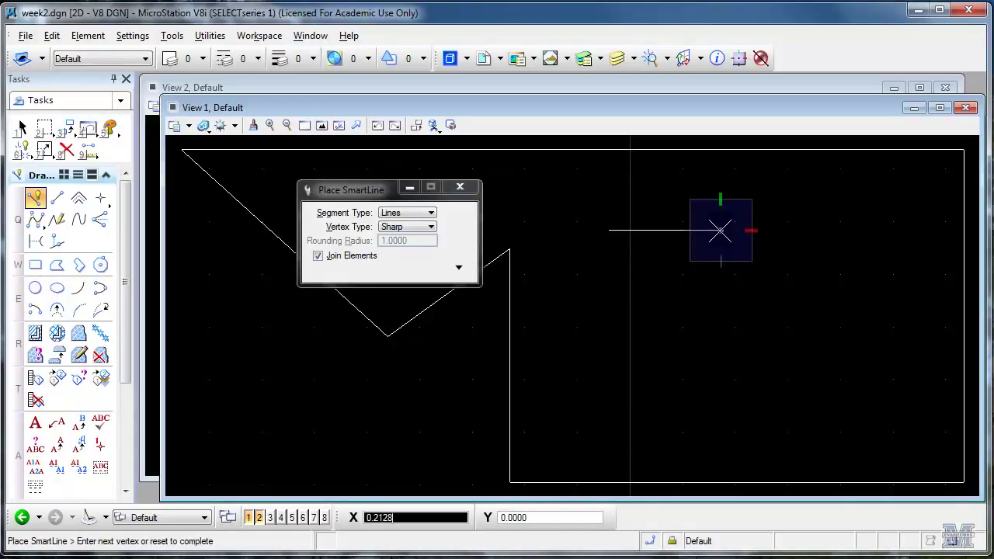
{"action": "right_click", "coordinate": [668, 297]}
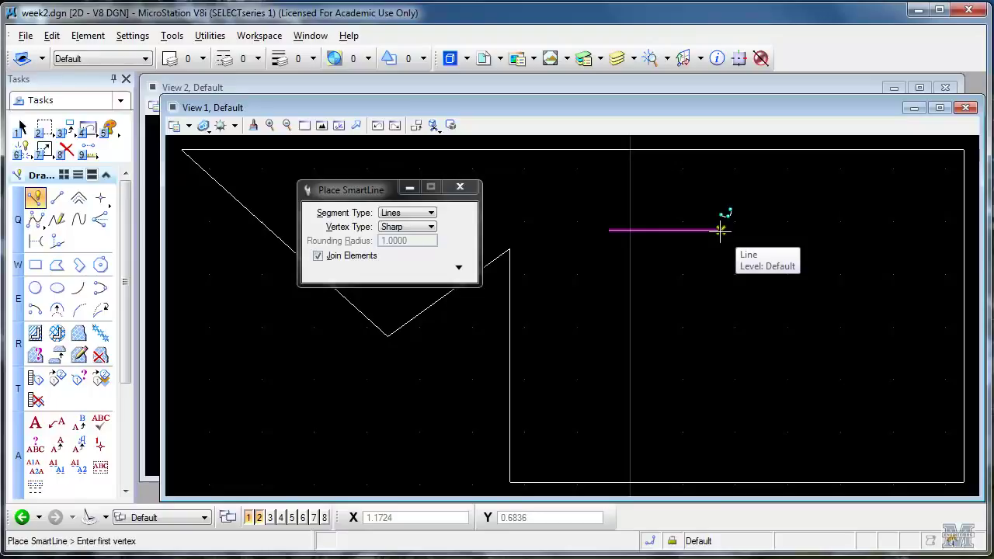
{"action": "middle_click", "coordinate": [721, 229]}
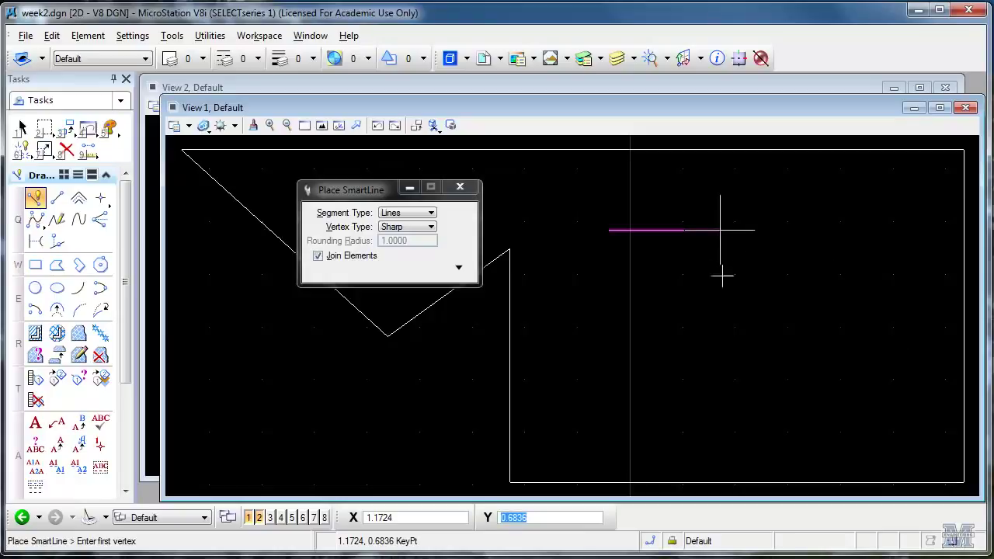
{"action": "left_click", "coordinate": [720, 230]}
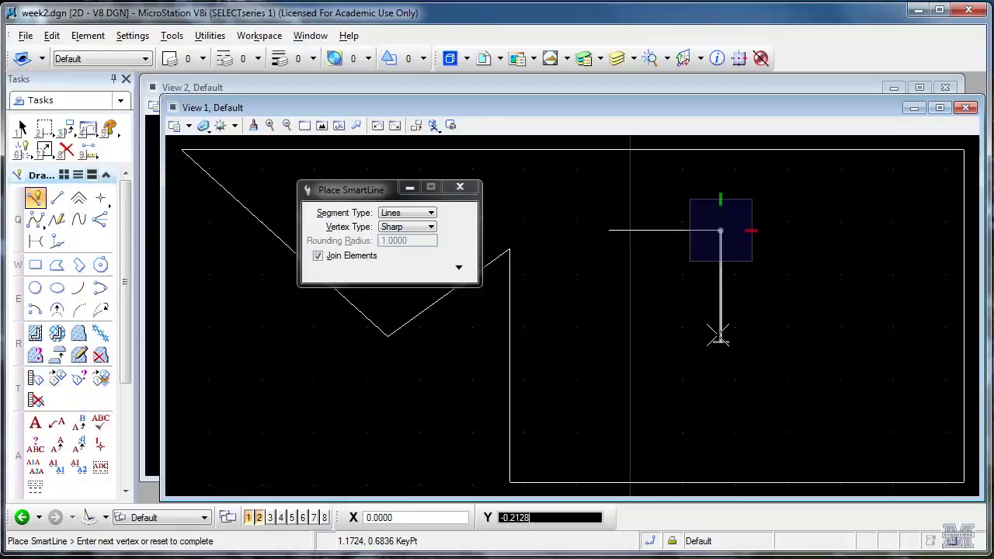
Using AccuDraw, lock the axis, snap to the corner and place a vertex at X 0.2, Y 0.2
{"action": "key", "text": "Return"}
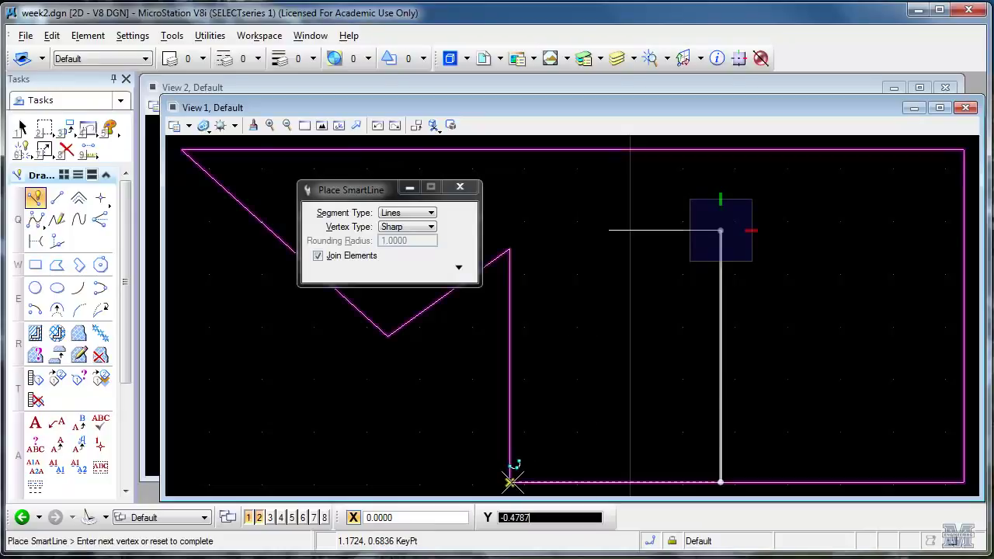
{"action": "left_click", "coordinate": [510, 248]}
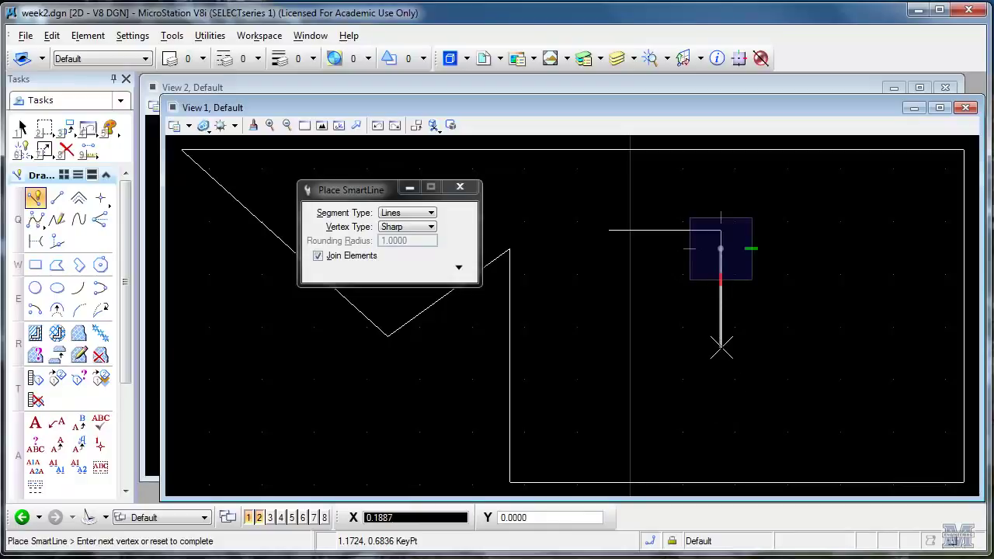
{"action": "key", "text": "BackSpace"}
{"action": "type", "text": "2"}
{"action": "key", "text": "Tab"}
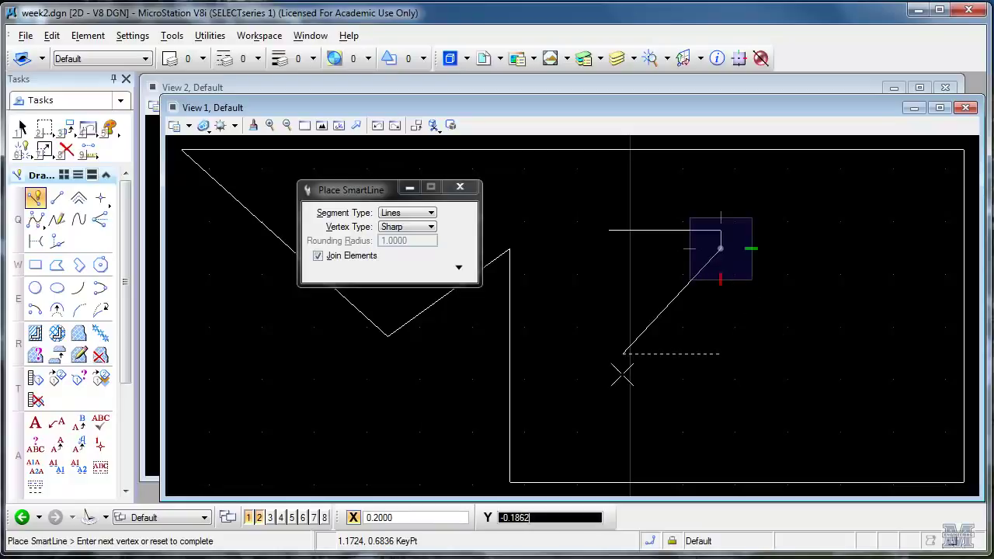
{"action": "key", "text": "Tab"}
{"action": "key", "text": "Tab"}
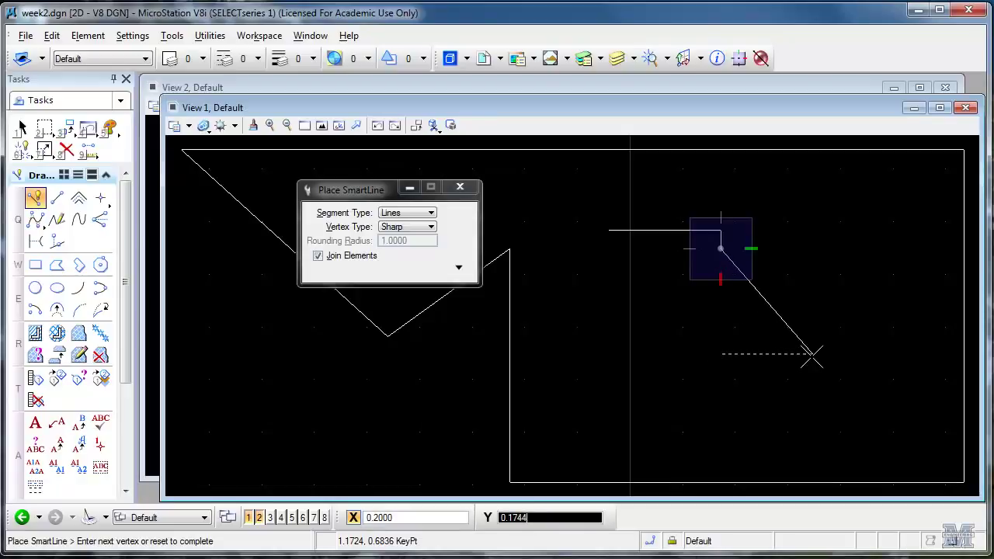
{"action": "type", "text": ".2"}
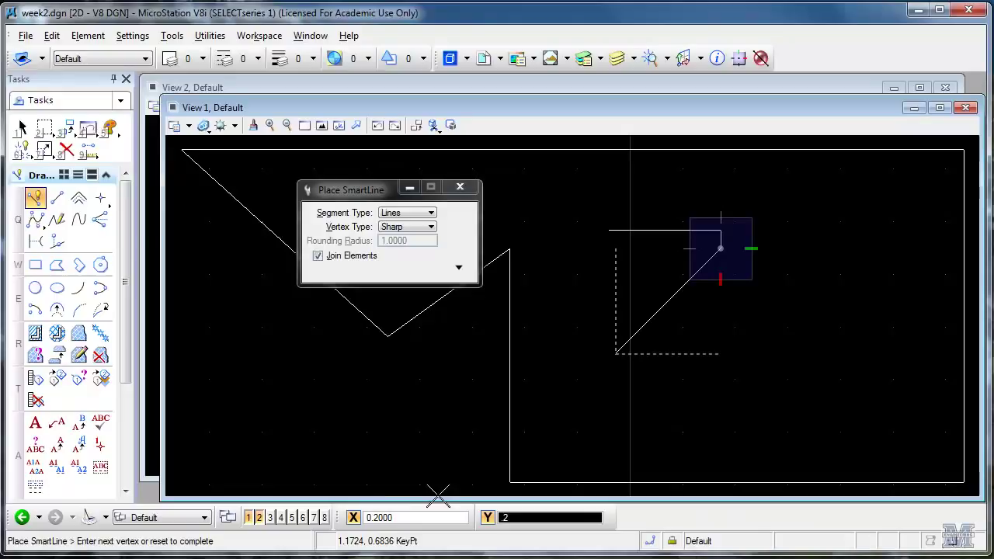
{"action": "left_click", "coordinate": [353, 517]}
{"action": "key", "text": "x"}
{"action": "left_click", "coordinate": [824, 356]}
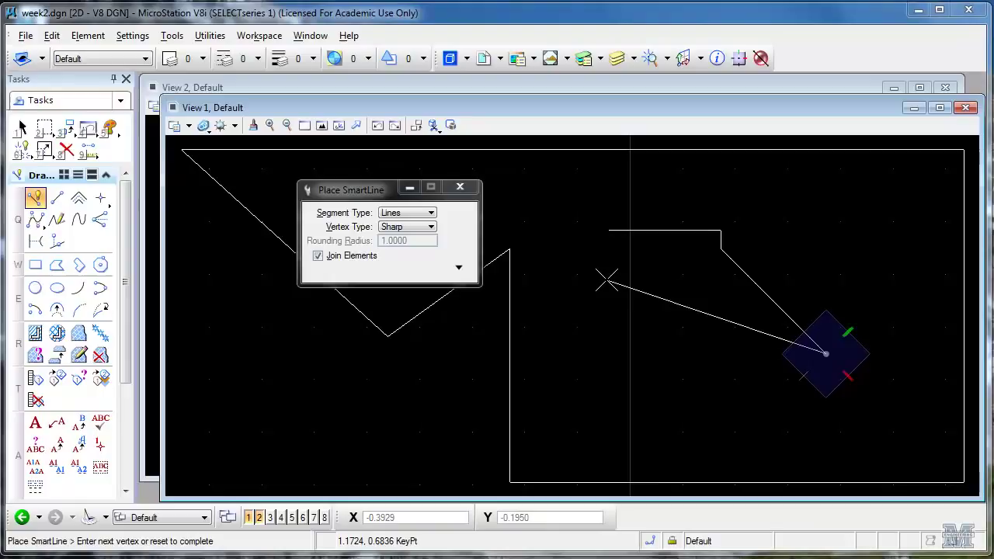
Finish the diagonal line, then draw a bent two-segment SmartLine with AccuDraw turned off
{"action": "right_click", "coordinate": [711, 345]}
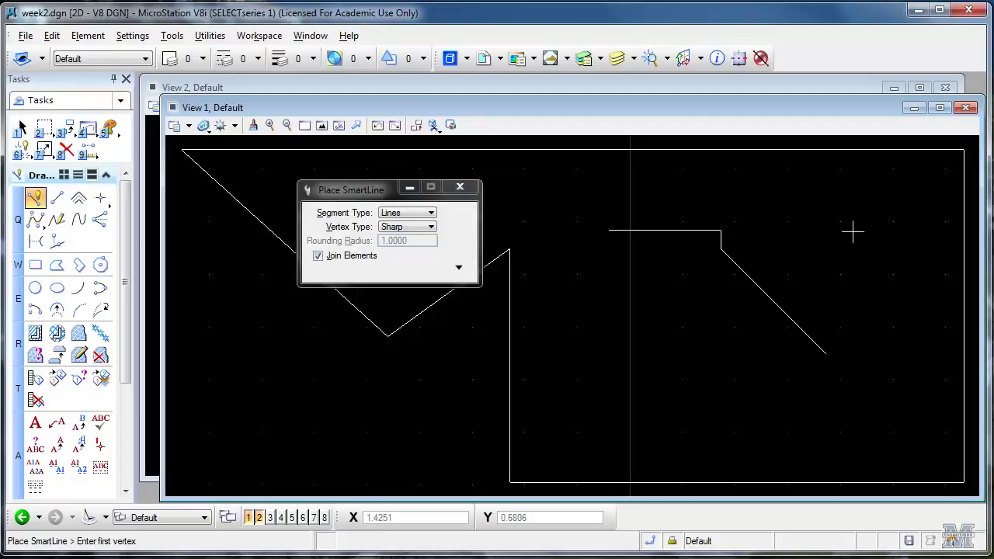
{"action": "left_click", "coordinate": [781, 252]}
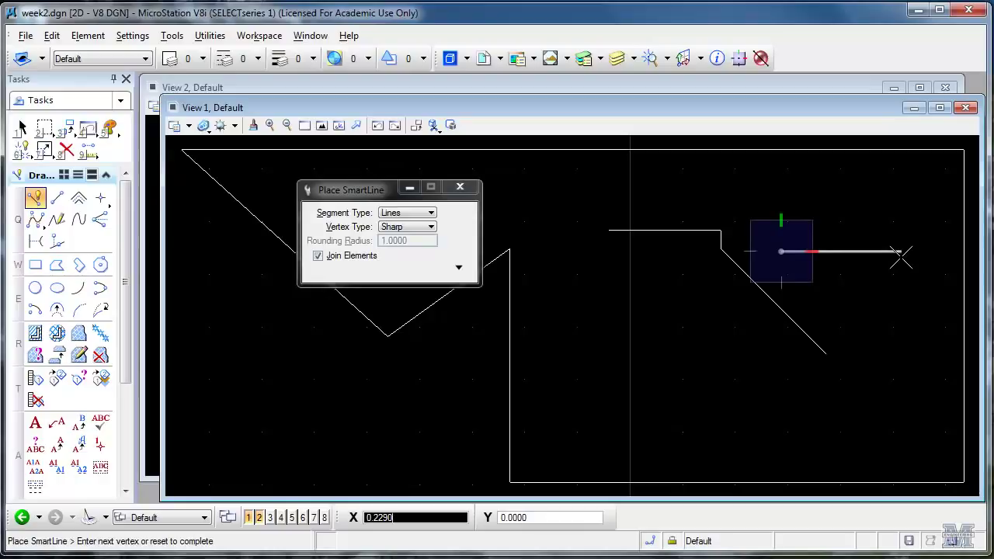
{"action": "left_click", "coordinate": [738, 60]}
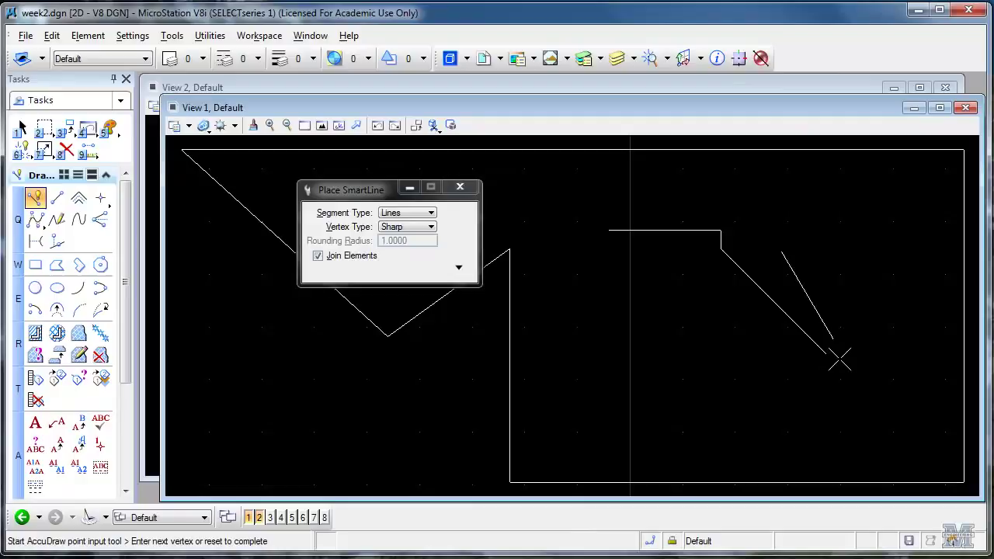
{"action": "left_click", "coordinate": [862, 245]}
{"action": "left_click", "coordinate": [893, 396]}
{"action": "right_click", "coordinate": [738, 351]}
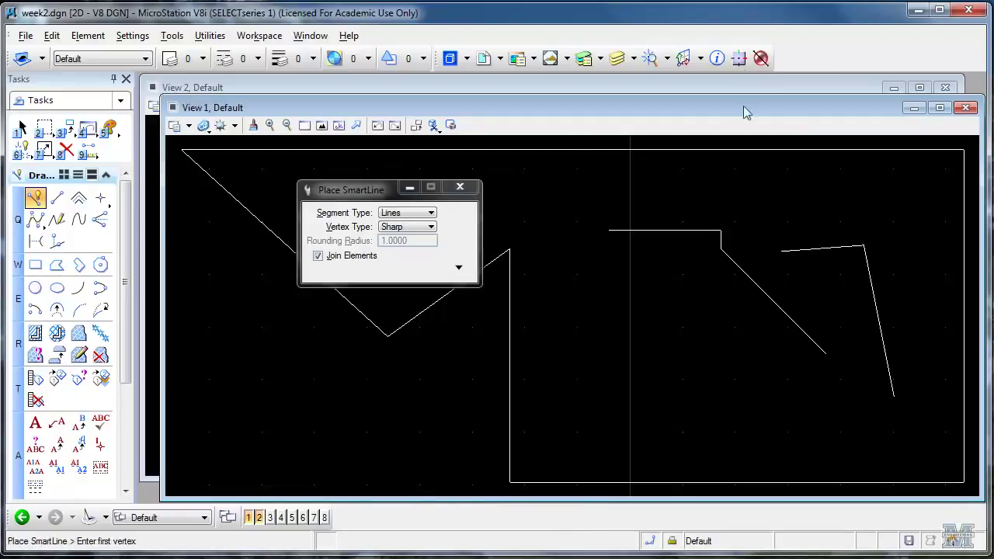
Turn AccuDraw back on and draw a short sloped two-point line above the horizontal one
{"action": "left_click", "coordinate": [740, 59]}
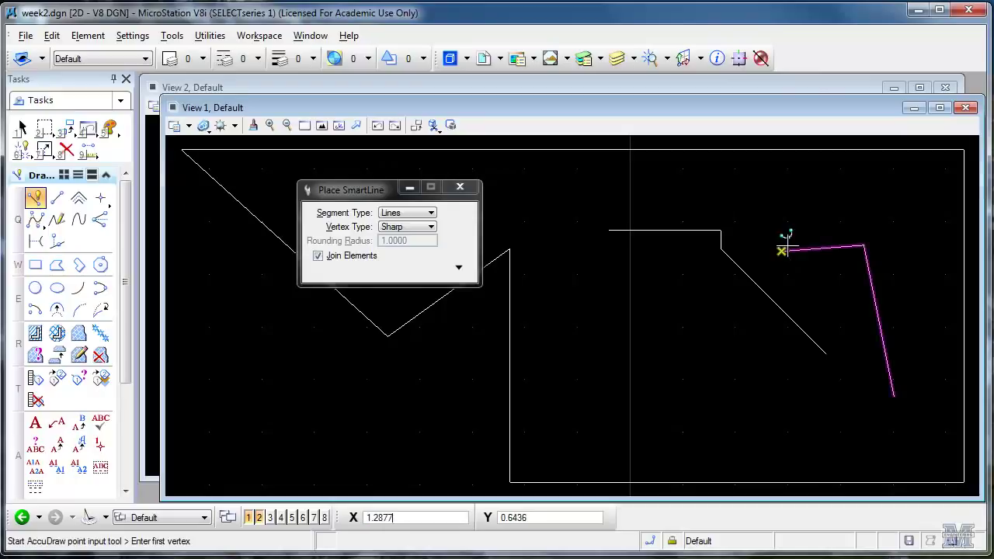
{"action": "left_click", "coordinate": [779, 222]}
{"action": "left_click", "coordinate": [660, 198]}
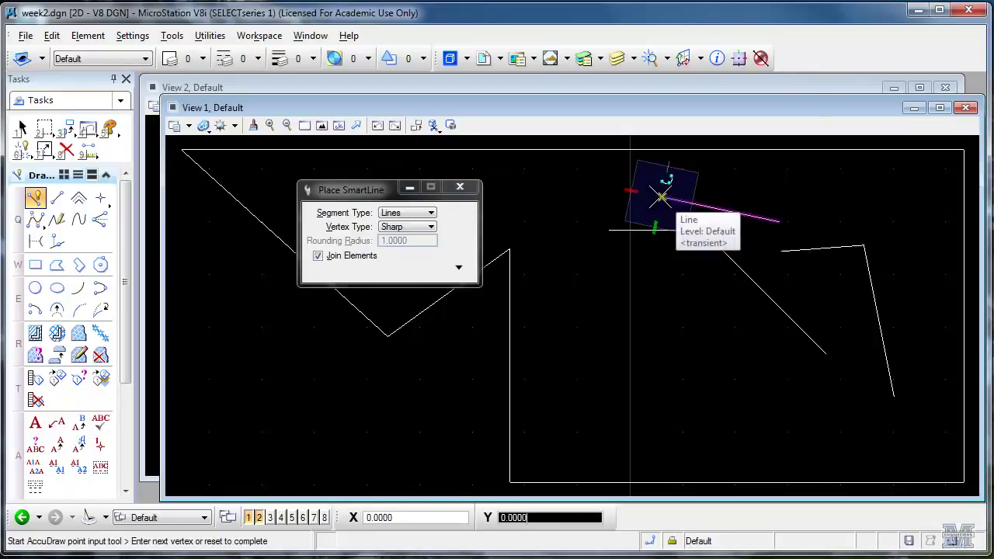
{"action": "right_click", "coordinate": [673, 287]}
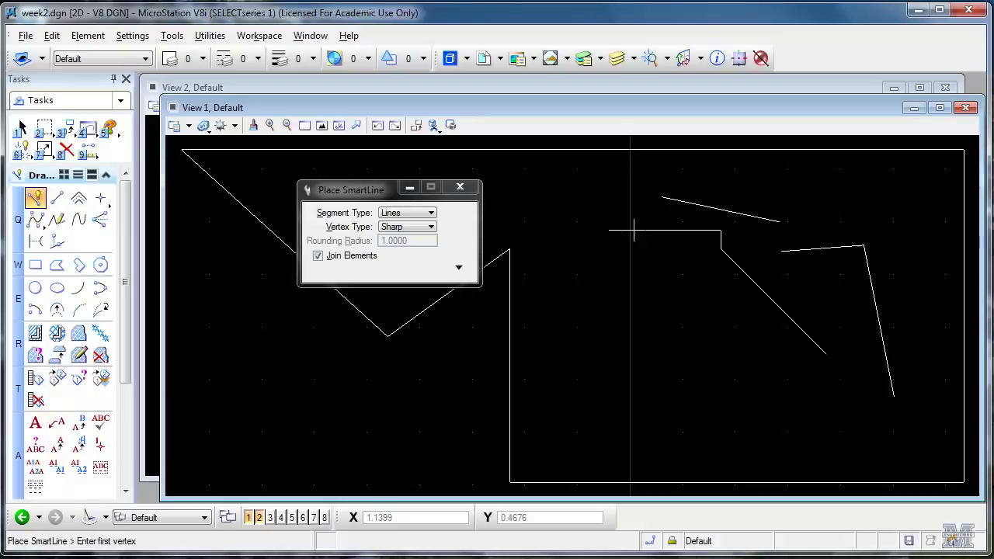
Remap the Tentative action to the middle mouse button and confirm both Button Assignments dialogs
{"action": "left_click", "coordinate": [256, 37]}
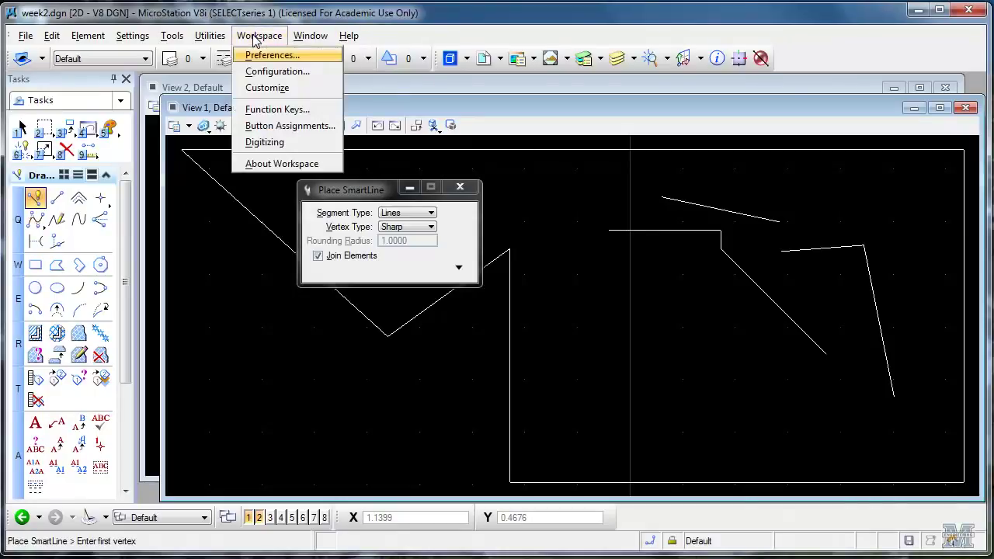
{"action": "left_click", "coordinate": [281, 127]}
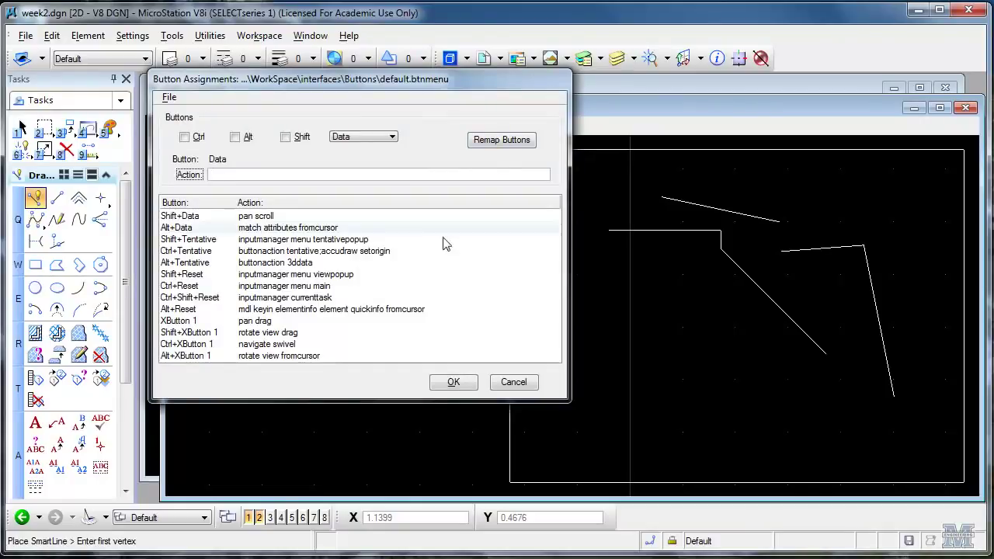
{"action": "left_click", "coordinate": [505, 142]}
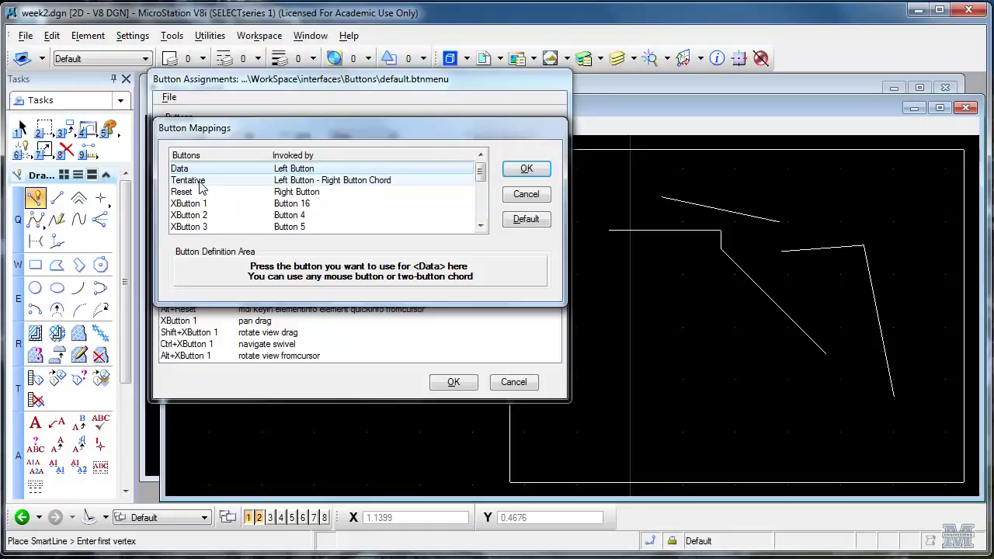
{"action": "left_click", "coordinate": [200, 184]}
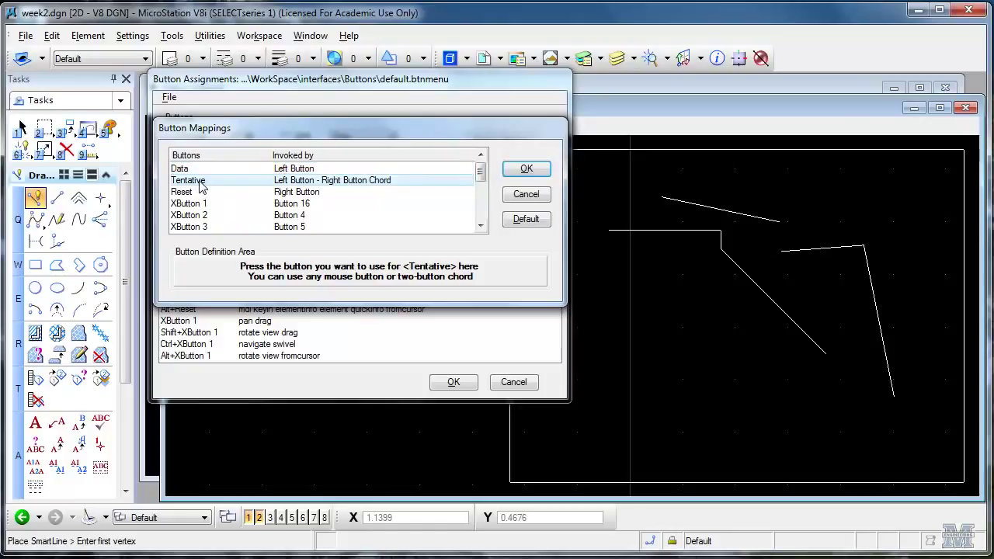
{"action": "middle_click", "coordinate": [347, 271]}
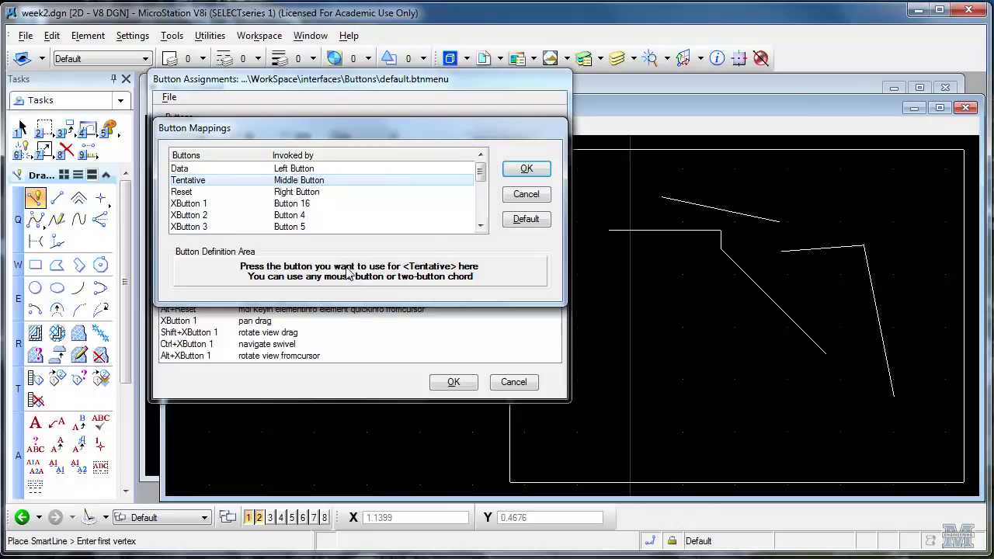
{"action": "left_click", "coordinate": [524, 170]}
{"action": "left_click", "coordinate": [454, 381]}
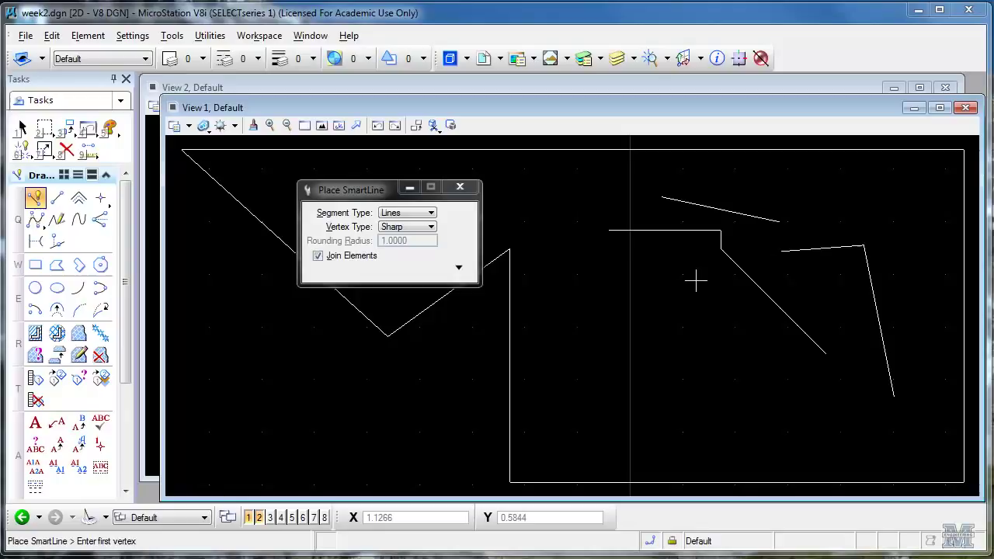
{"action": "scroll", "coordinate": [693, 291], "scroll_direction": "up", "scroll_amount": 3}
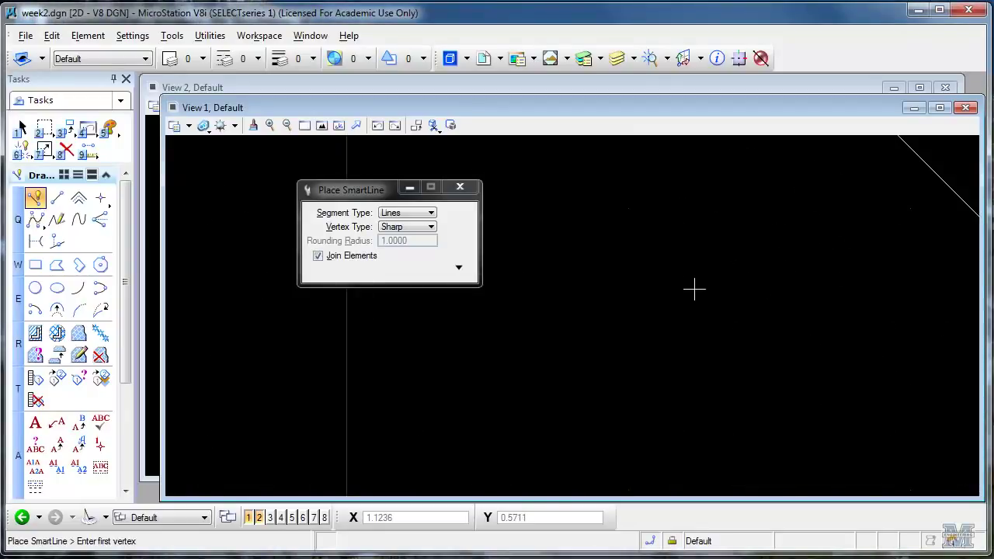
{"action": "scroll", "coordinate": [693, 290], "scroll_direction": "down", "scroll_amount": 2}
{"action": "scroll", "coordinate": [694, 291], "scroll_direction": "down", "scroll_amount": 5}
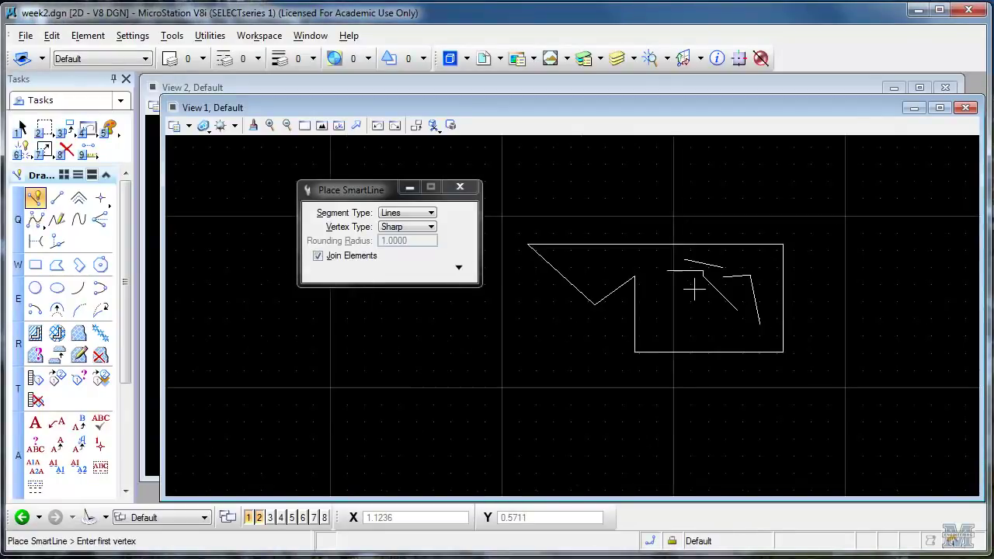
{"action": "scroll", "coordinate": [693, 290], "scroll_direction": "up", "scroll_amount": 5}
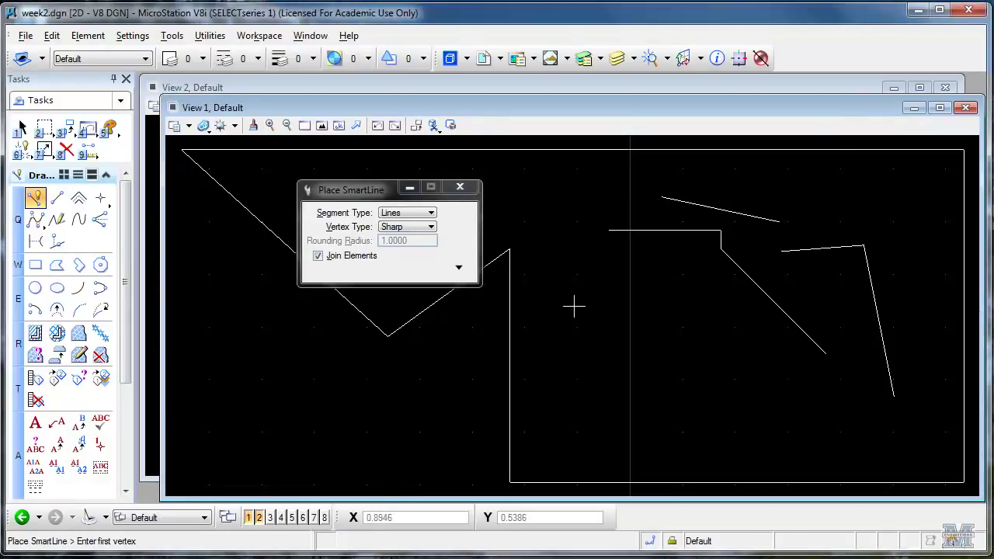
{"action": "scroll", "coordinate": [574, 306], "scroll_direction": "up", "scroll_amount": 1}
{"action": "scroll", "coordinate": [573, 307], "scroll_direction": "down", "scroll_amount": 2}
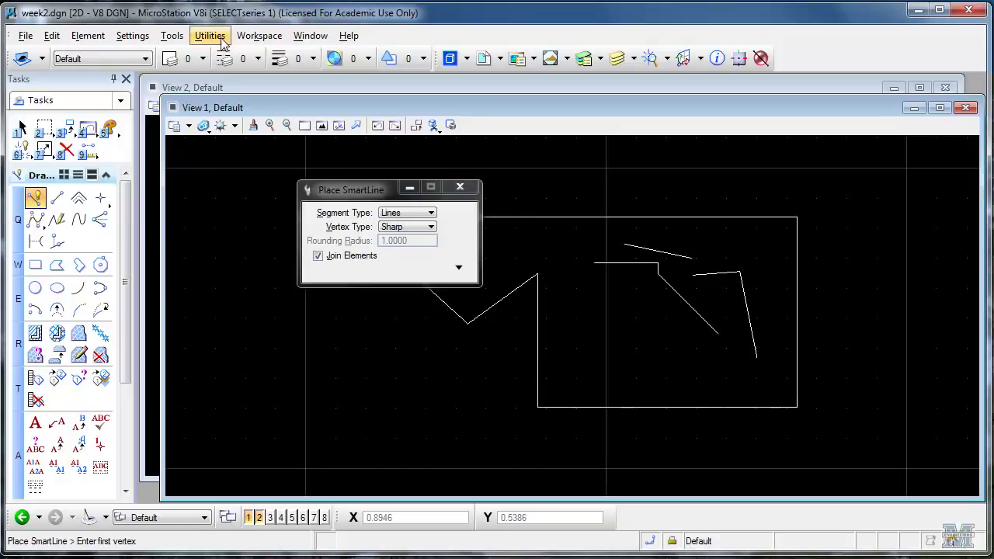
Change the Mouse Wheel Zoom In/Out Ratio from 1.750 to 1.200, then test the wheel zoom
{"action": "left_click", "coordinate": [258, 35]}
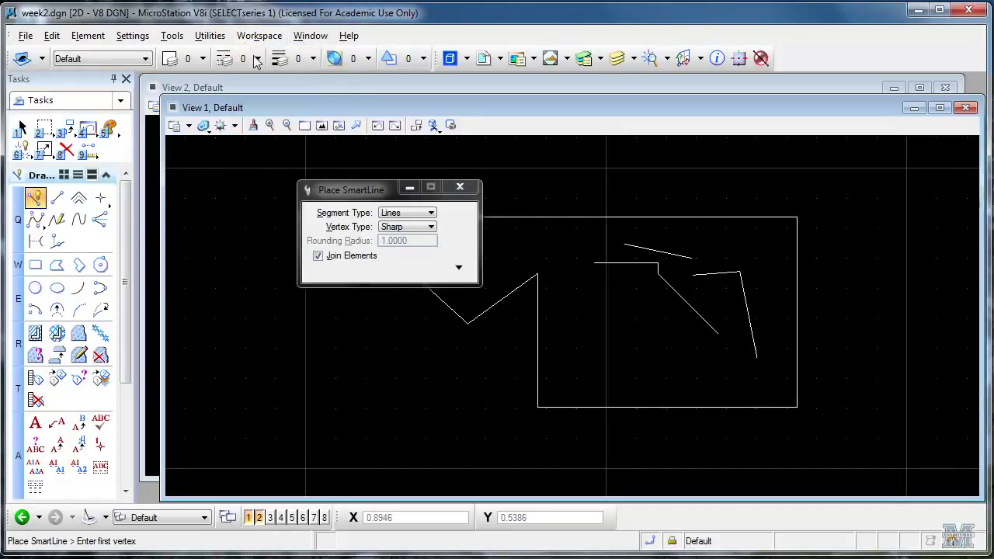
{"action": "left_click", "coordinate": [256, 56]}
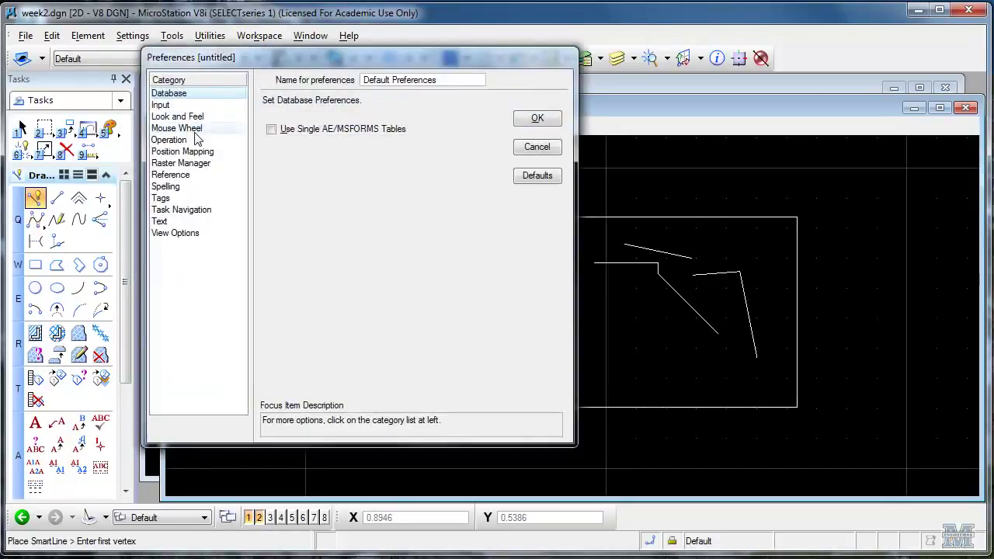
{"action": "left_click", "coordinate": [198, 130]}
{"action": "left_click", "coordinate": [411, 190]}
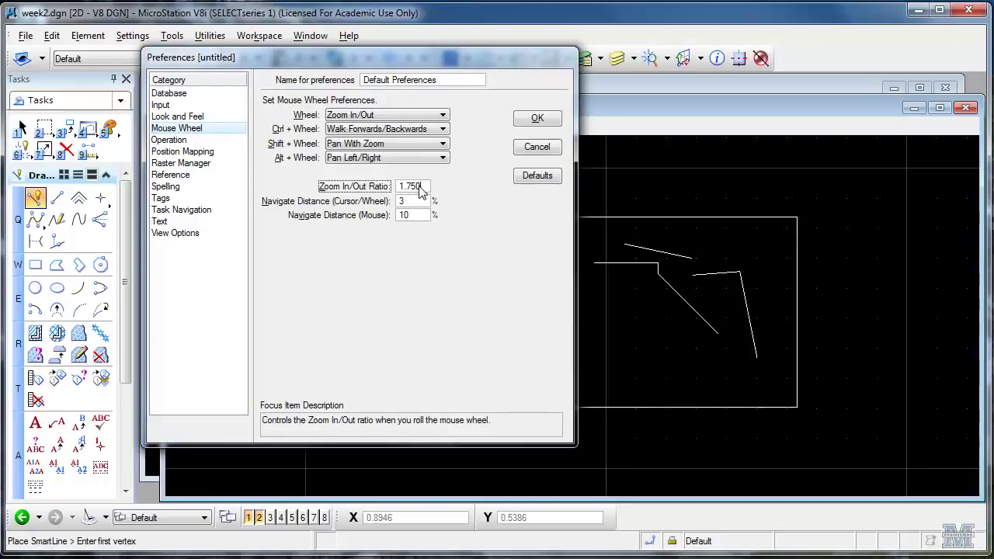
{"action": "left_click_drag", "start_coordinate": [419, 187], "coordinate": [408, 192]}
{"action": "type", "text": "200"}
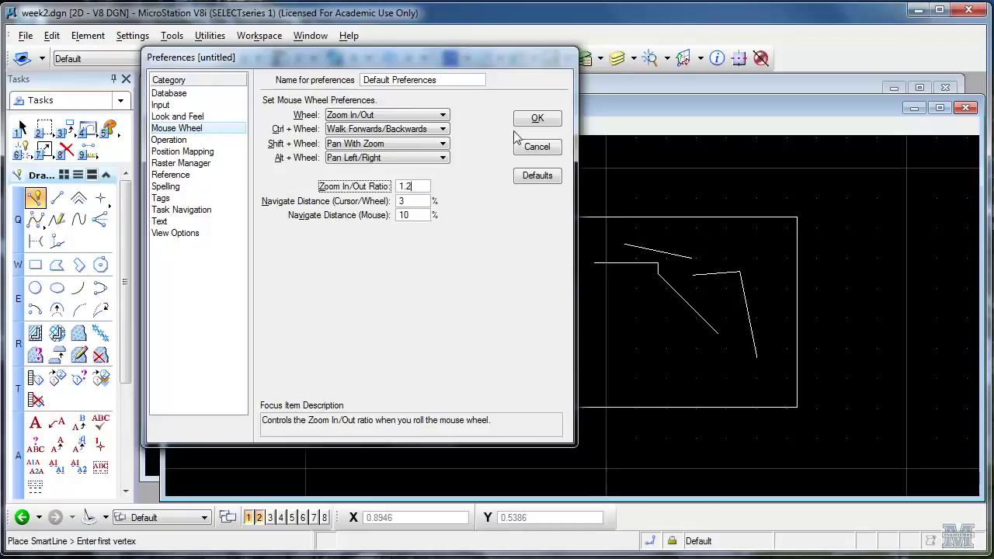
{"action": "left_click", "coordinate": [536, 119]}
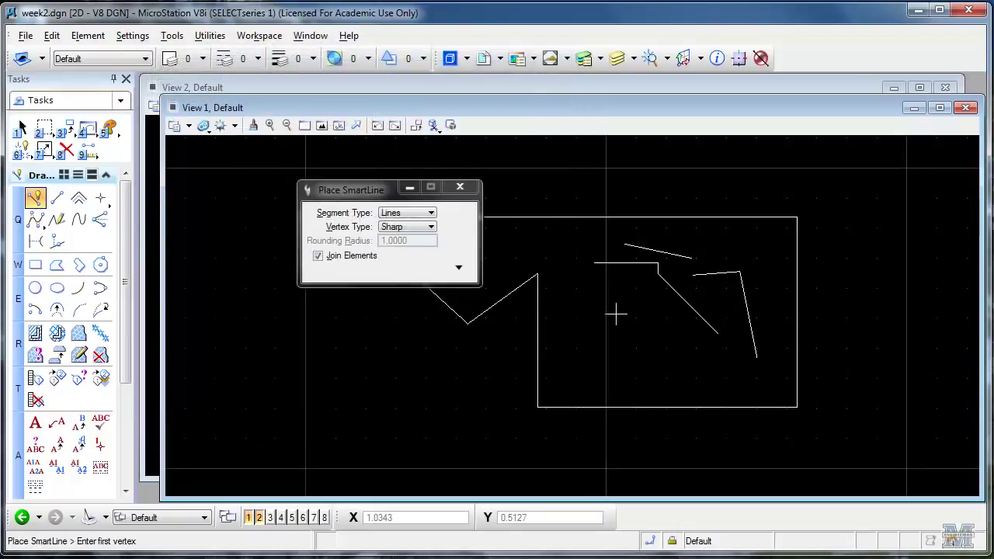
{"action": "scroll", "coordinate": [614, 313], "scroll_direction": "up", "scroll_amount": 2}
{"action": "scroll", "coordinate": [615, 313], "scroll_direction": "down", "scroll_amount": 4}
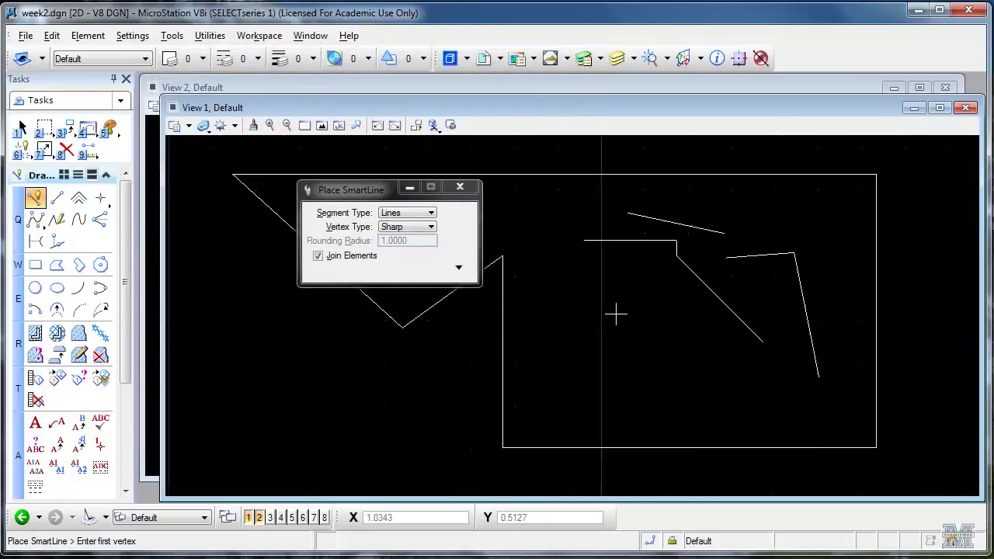
{"action": "scroll", "coordinate": [616, 314], "scroll_direction": "down", "scroll_amount": 1}
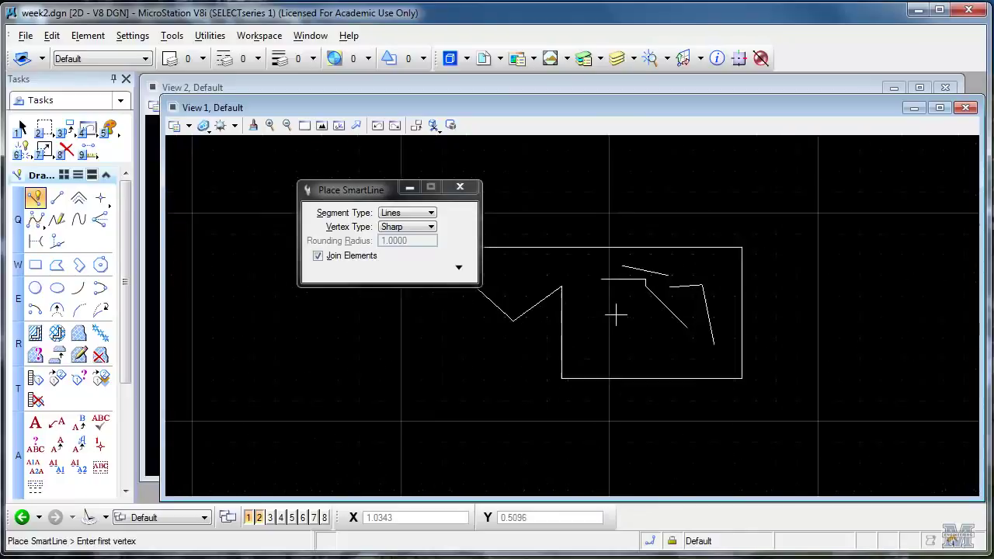